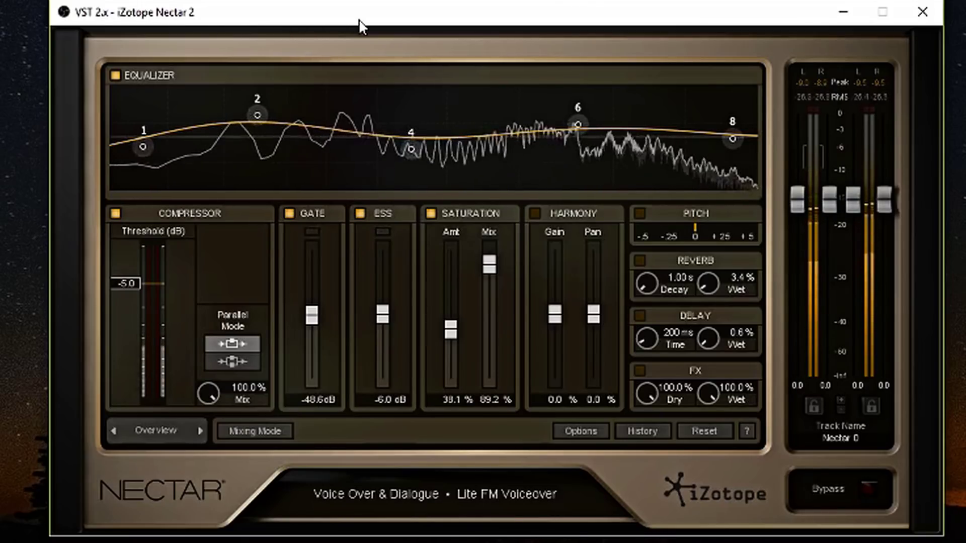
# - In the preset manager, expand the Voice Over & Dialogue folder and load the Audiobook preset
pyautogui.click(382, 491)
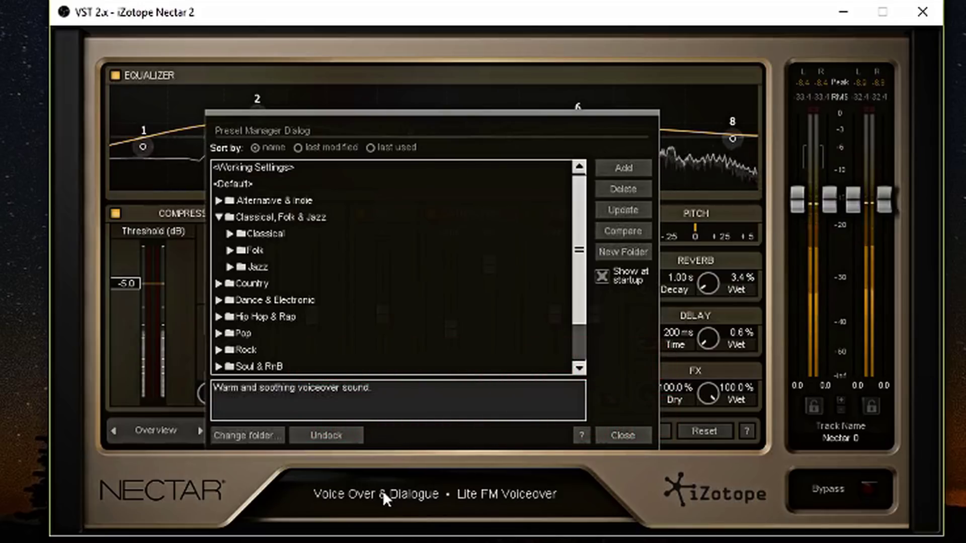
pyautogui.moveTo(577, 251); pyautogui.dragTo(572, 303)
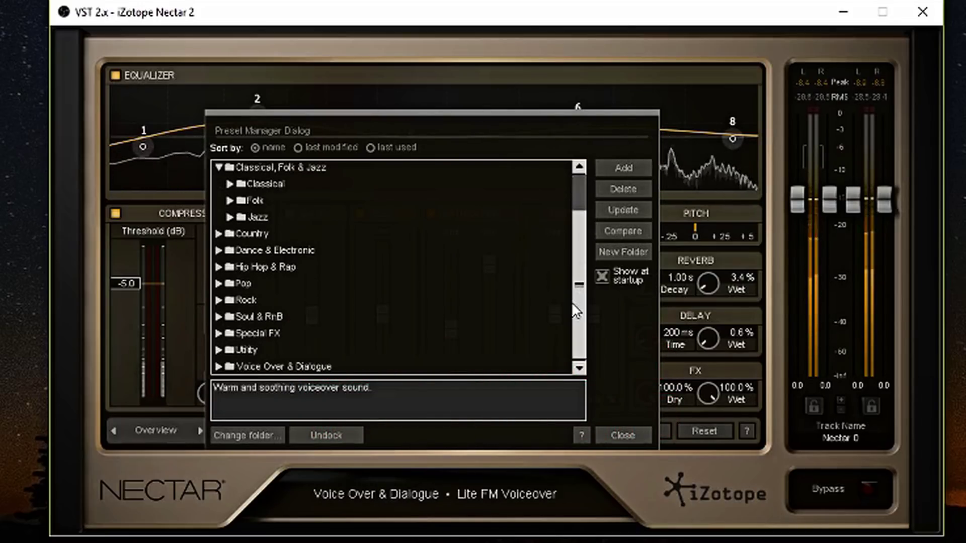
pyautogui.click(218, 366)
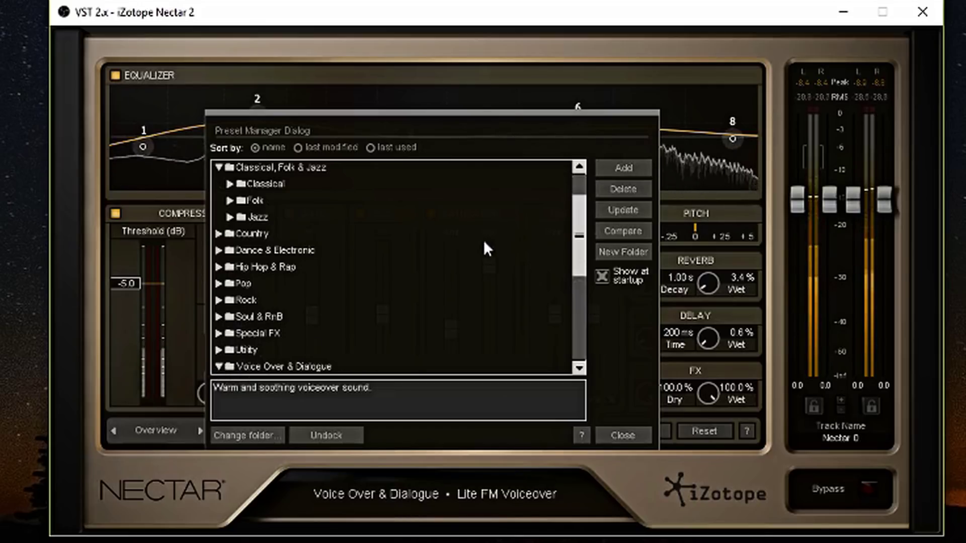
pyautogui.moveTo(577, 222); pyautogui.dragTo(576, 290)
pyautogui.click(247, 165)
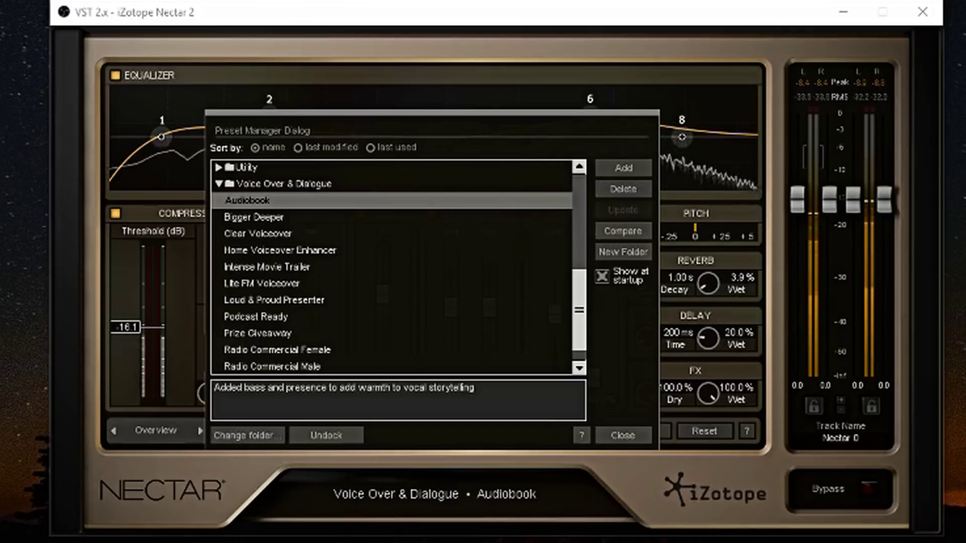
# - Audition Bigger Deeper, Clear Voiceover, Home Voiceover Enhancer and Intense Movie Trailer, then load Lite FM Voiceover
pyautogui.click(253, 216)
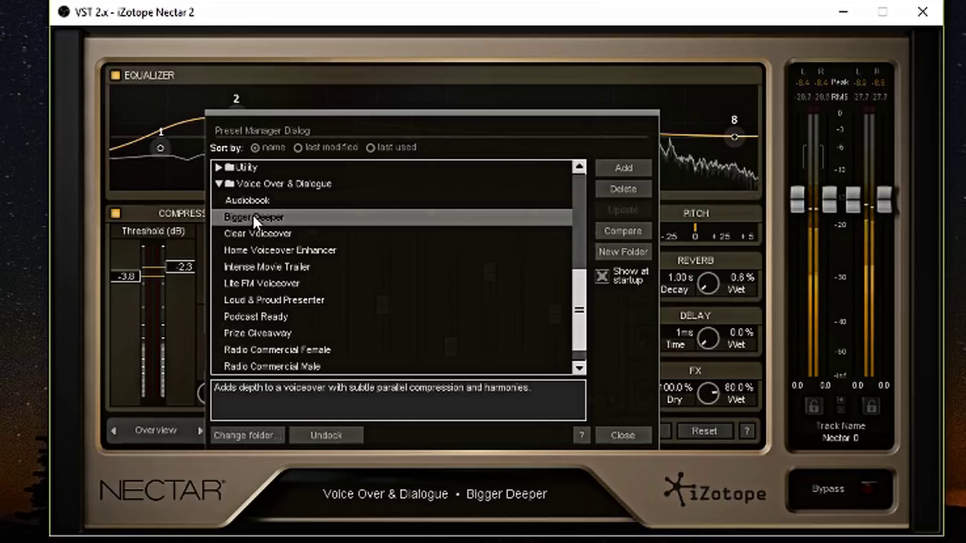
pyautogui.click(256, 234)
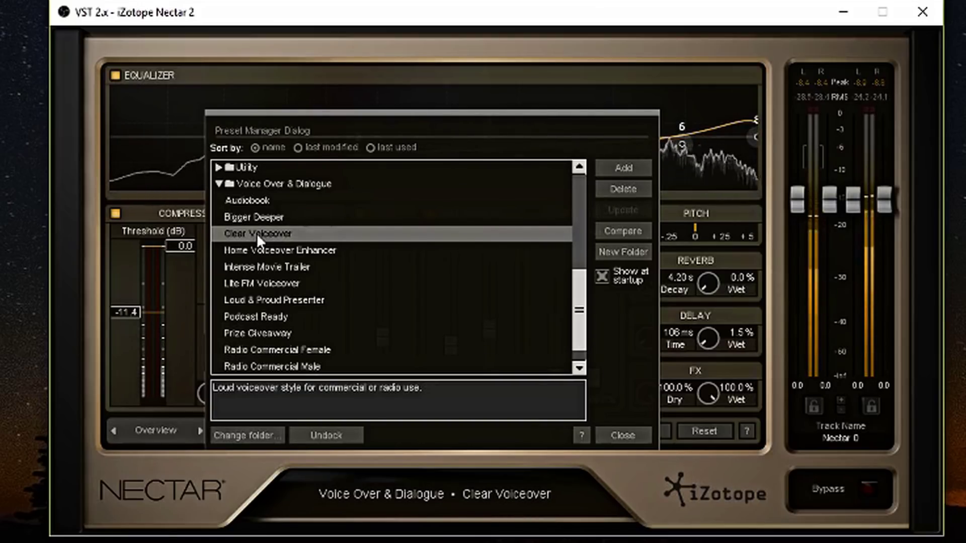
pyautogui.click(261, 248)
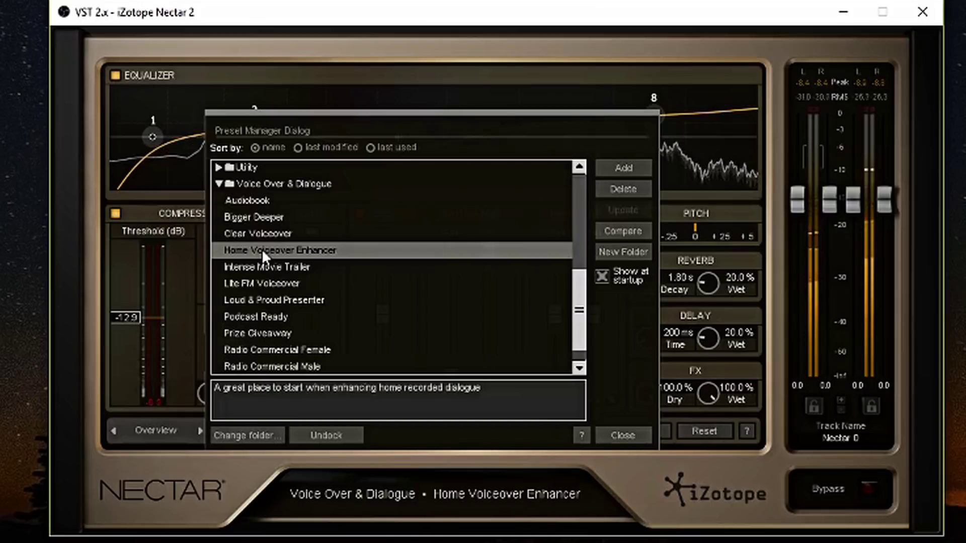
pyautogui.click(262, 265)
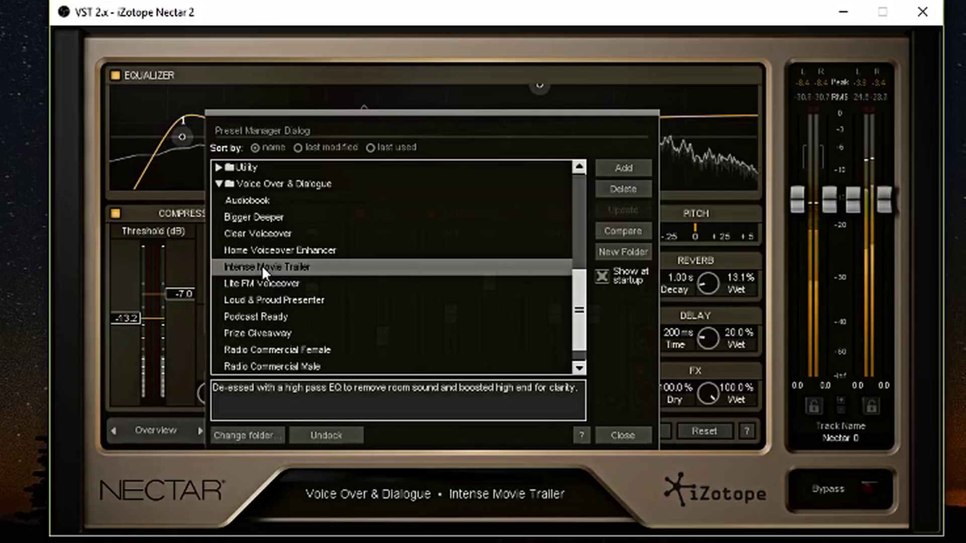
pyautogui.click(262, 284)
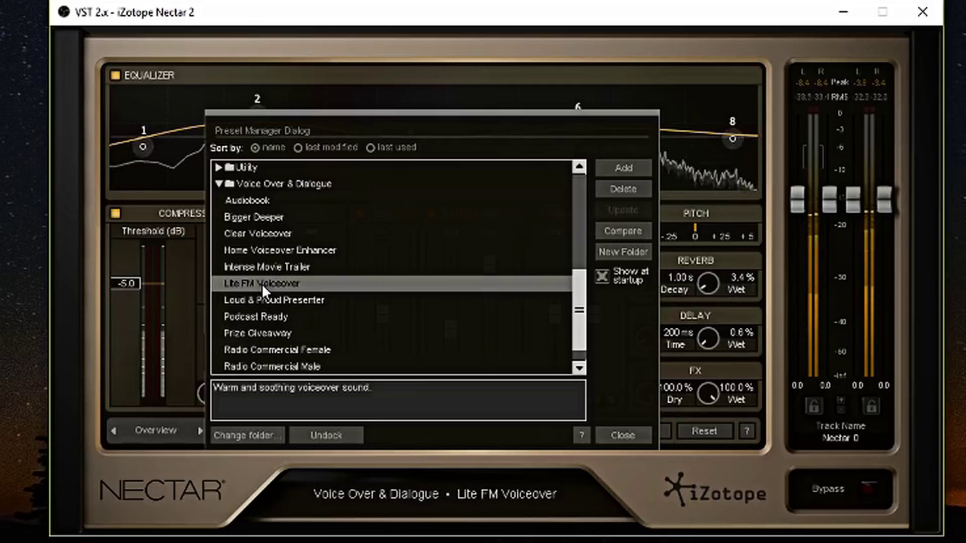
# - Audition the Loud & Proud Presenter, Podcast Ready, Prize Giveaway and Radio Commercial Female presets
pyautogui.click(261, 299)
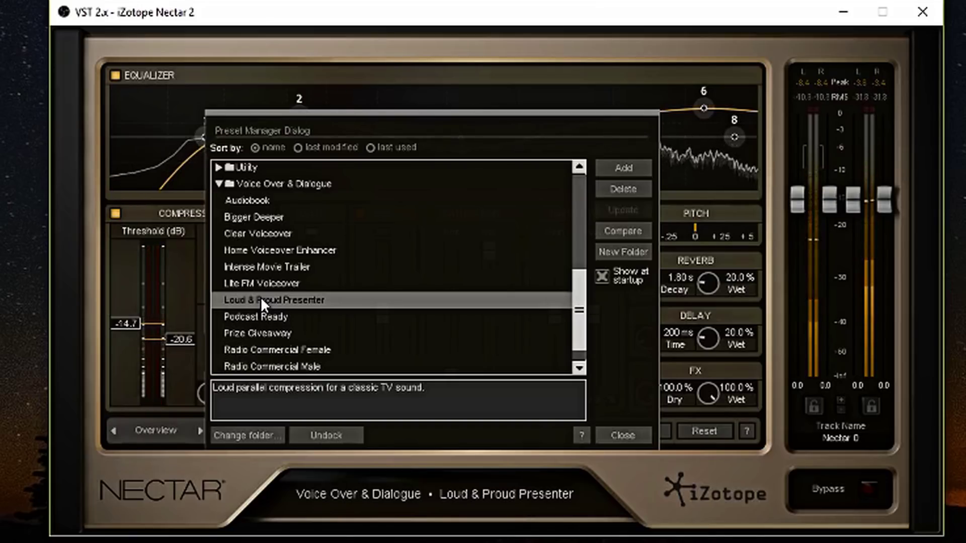
pyautogui.click(262, 316)
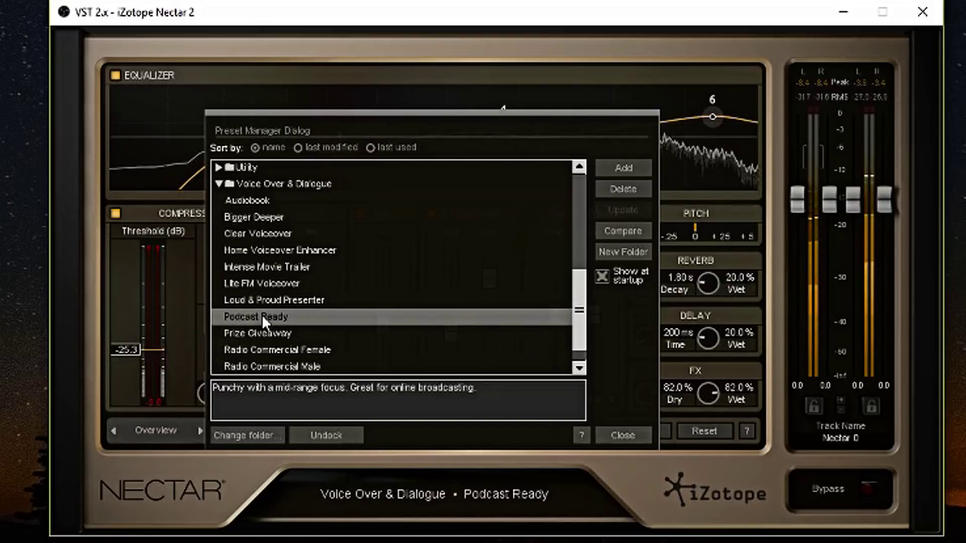
pyautogui.click(263, 332)
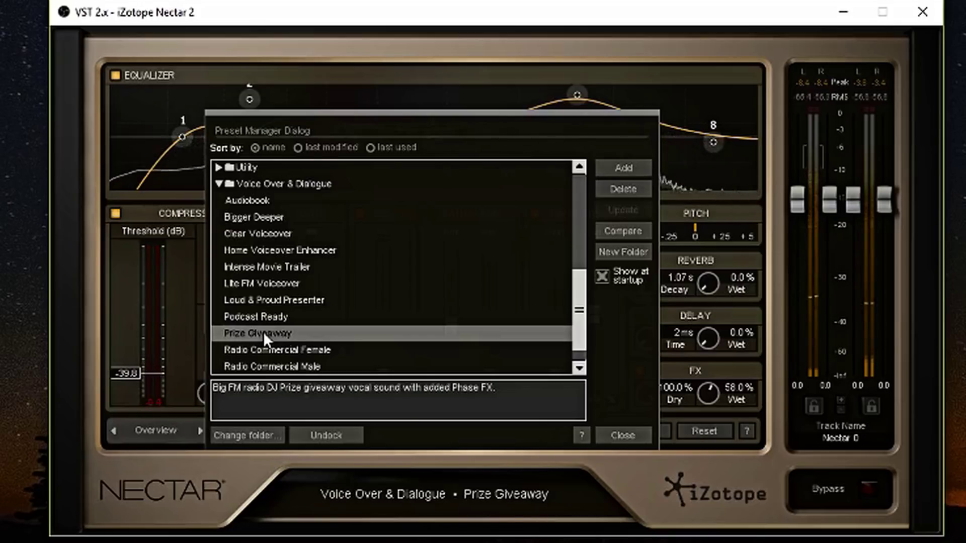
pyautogui.click(265, 348)
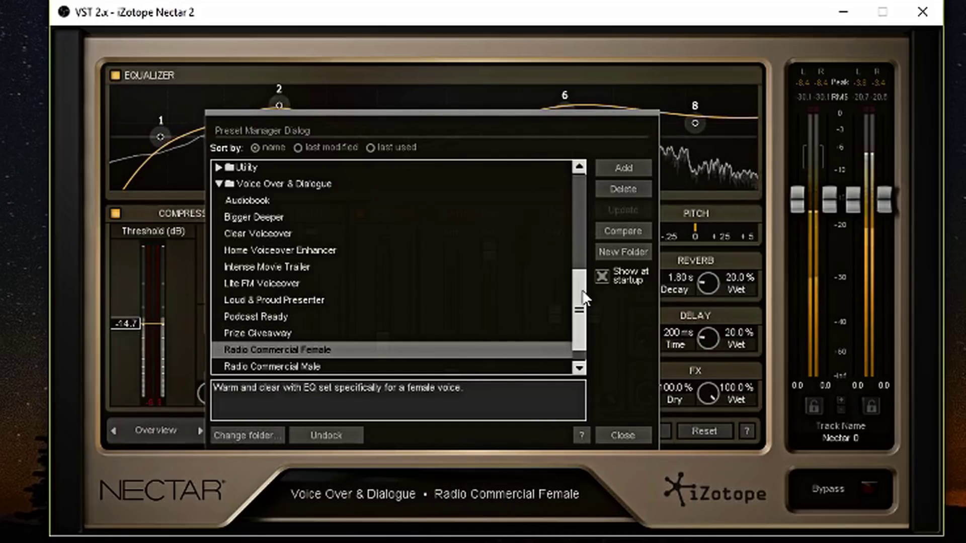
# - Audition Radio Commercial Male, Rich Presence and Surgical Shaping, then return to Lite FM Voiceover
pyautogui.moveTo(583, 297); pyautogui.dragTo(583, 311)
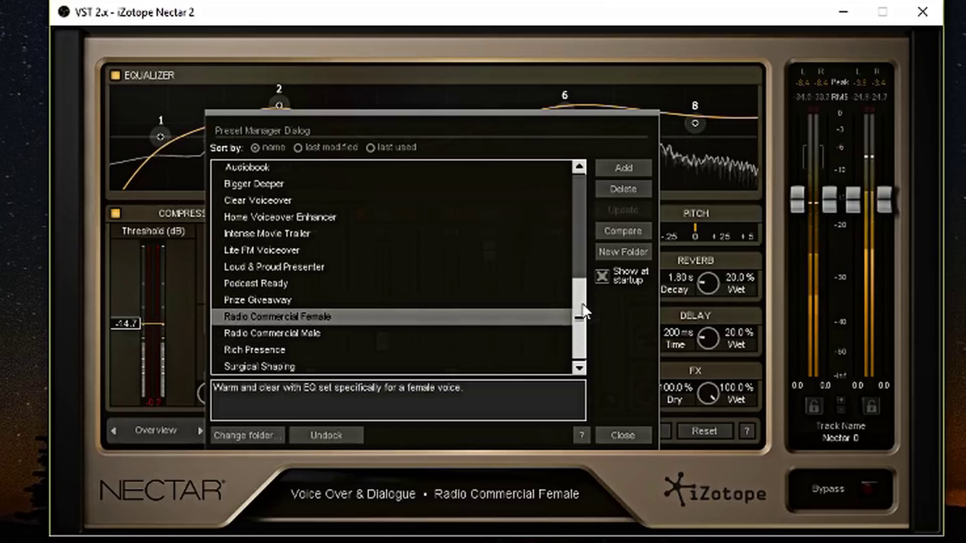
pyautogui.click(352, 333)
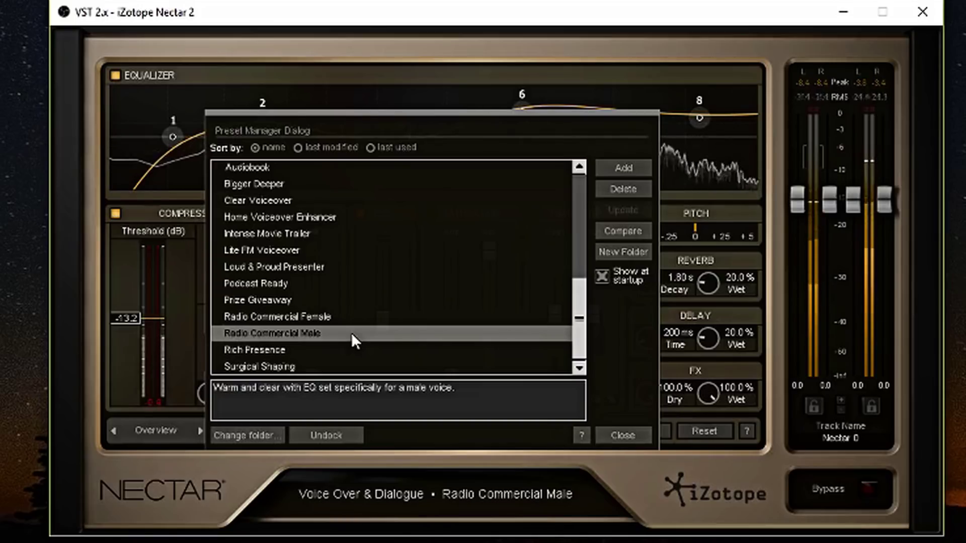
pyautogui.click(337, 349)
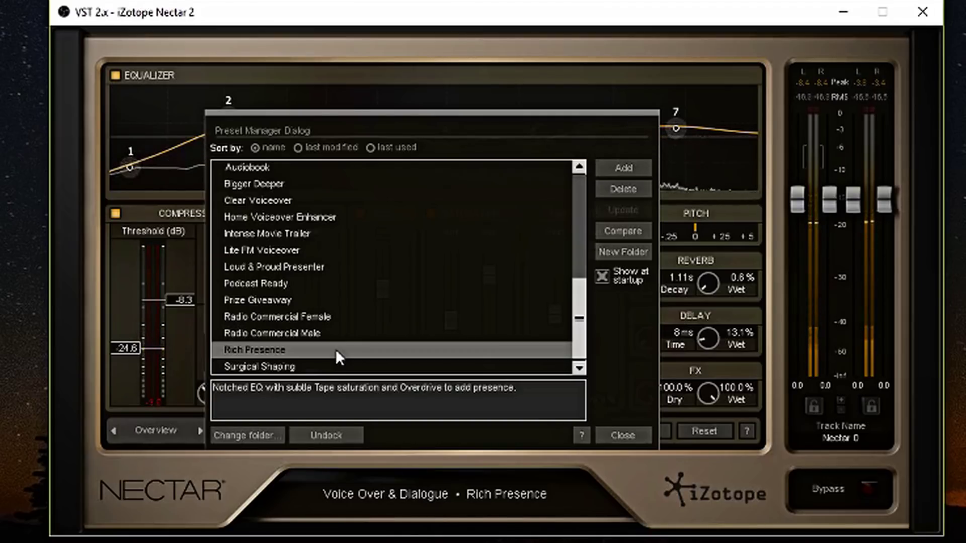
pyautogui.click(319, 365)
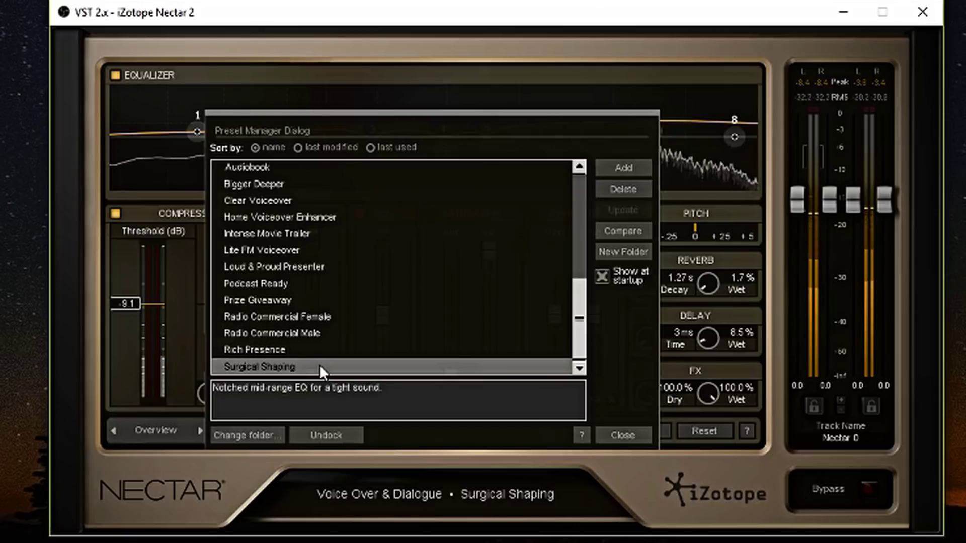
pyautogui.click(315, 248)
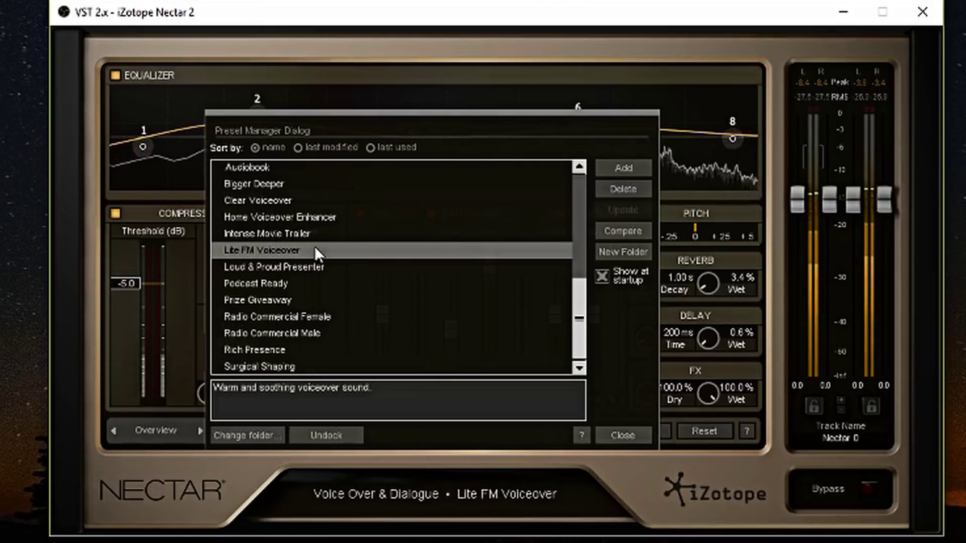
# - Close the preset manager, reopen it to browse the preset list, leaving Lite FM Voiceover loaded
pyautogui.click(624, 435)
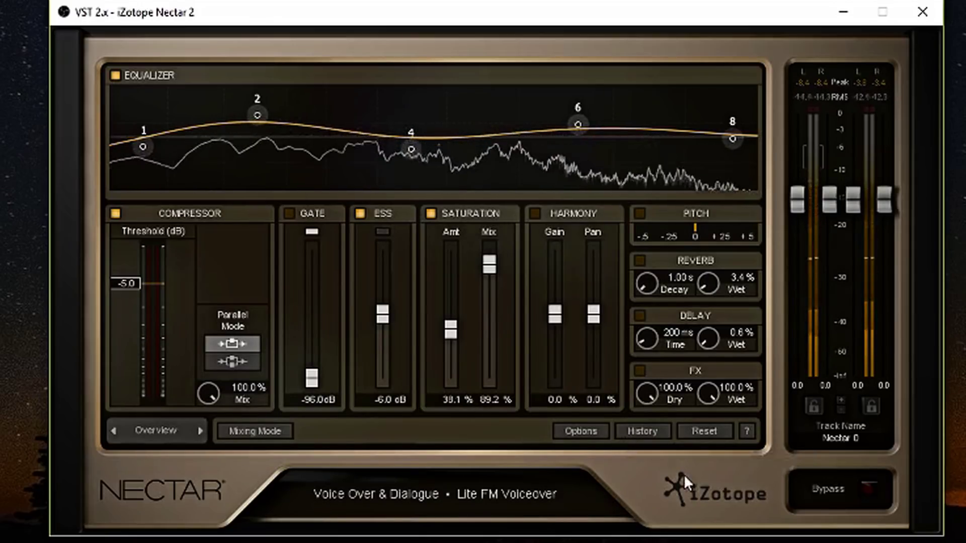
pyautogui.click(394, 490)
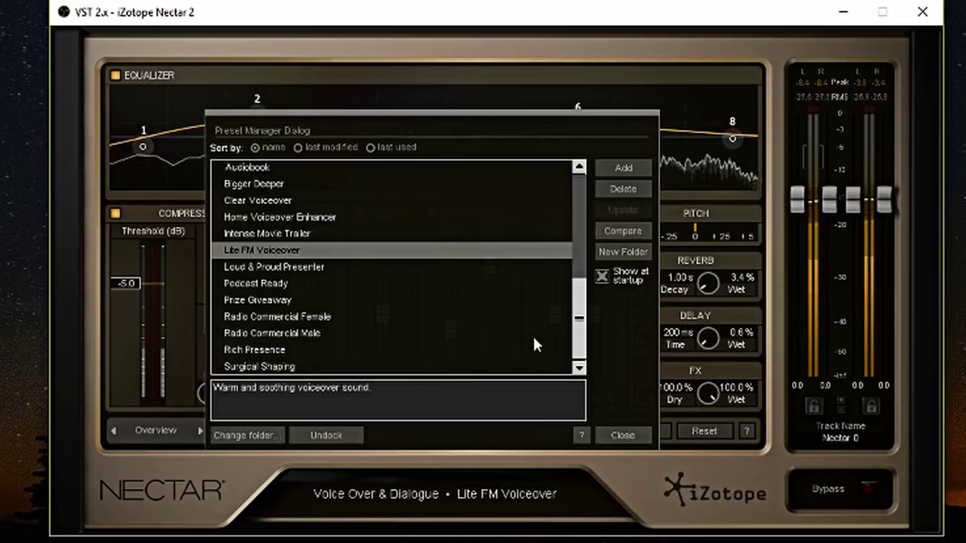
pyautogui.moveTo(578, 307); pyautogui.dragTo(589, 202)
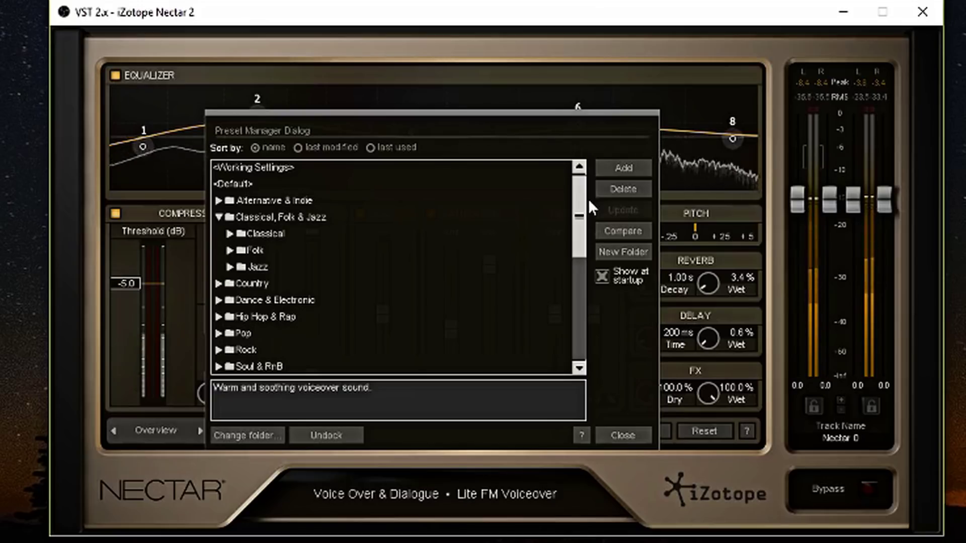
pyautogui.moveTo(589, 202); pyautogui.dragTo(590, 280)
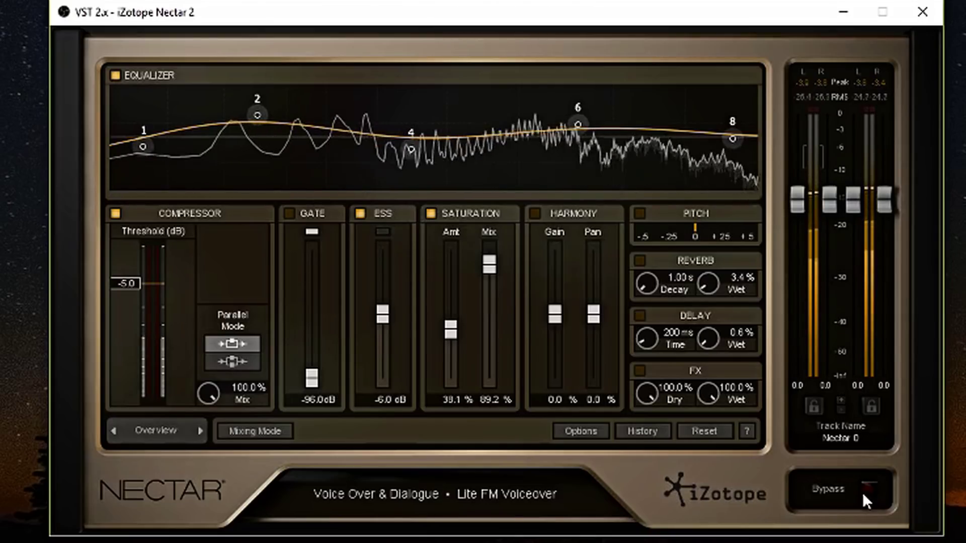
pyautogui.click(863, 495)
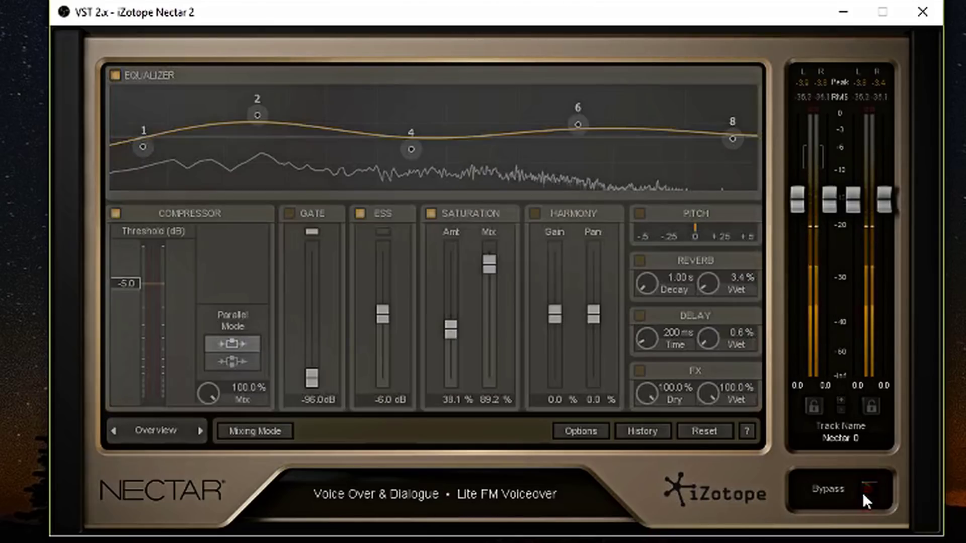
pyautogui.click(862, 493)
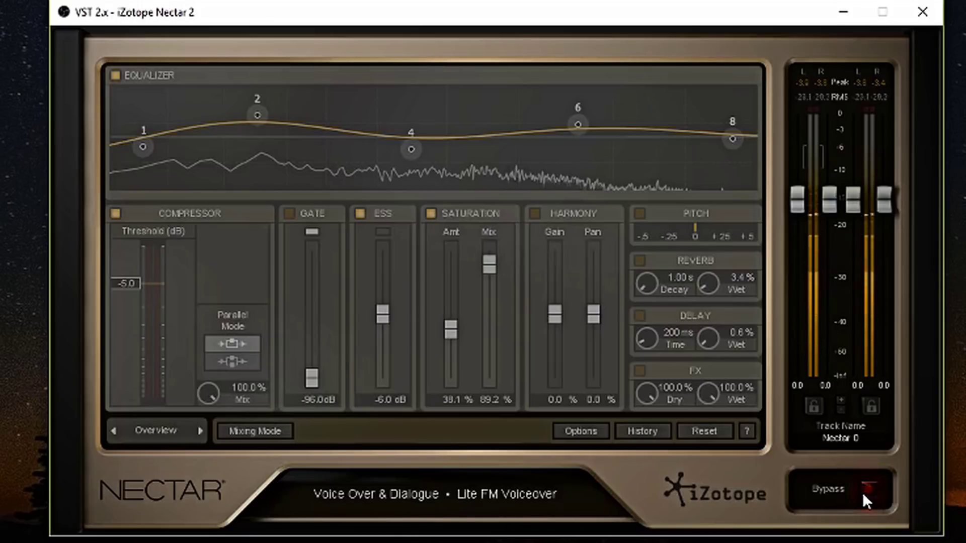
pyautogui.click(862, 493)
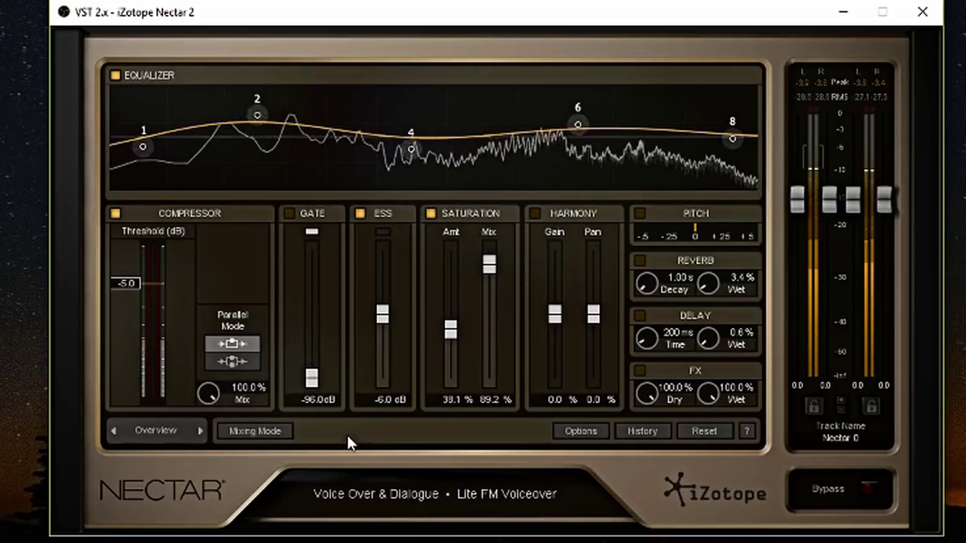
# - Switch from Overview to the Advanced view and bring up the Gate module's settings
pyautogui.click(152, 431)
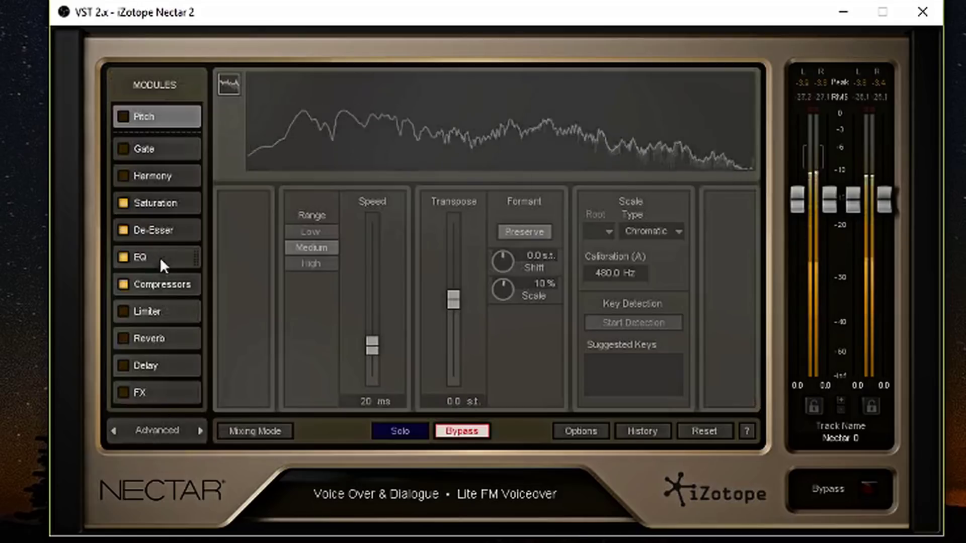
pyautogui.moveTo(158, 153); pyautogui.dragTo(178, 145)
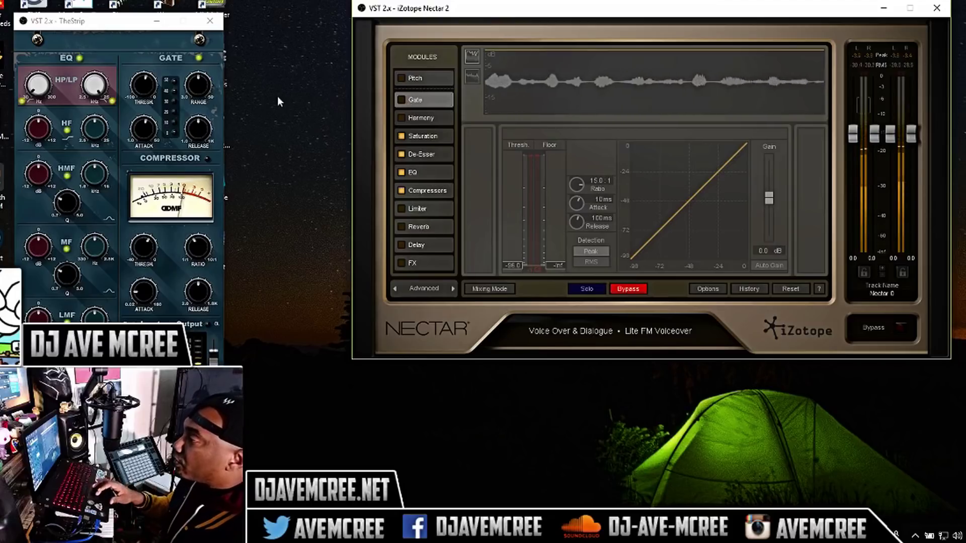
# - Turn off TheStrip's own gate and take Nectar's Gate module out of bypass
pyautogui.click(203, 57)
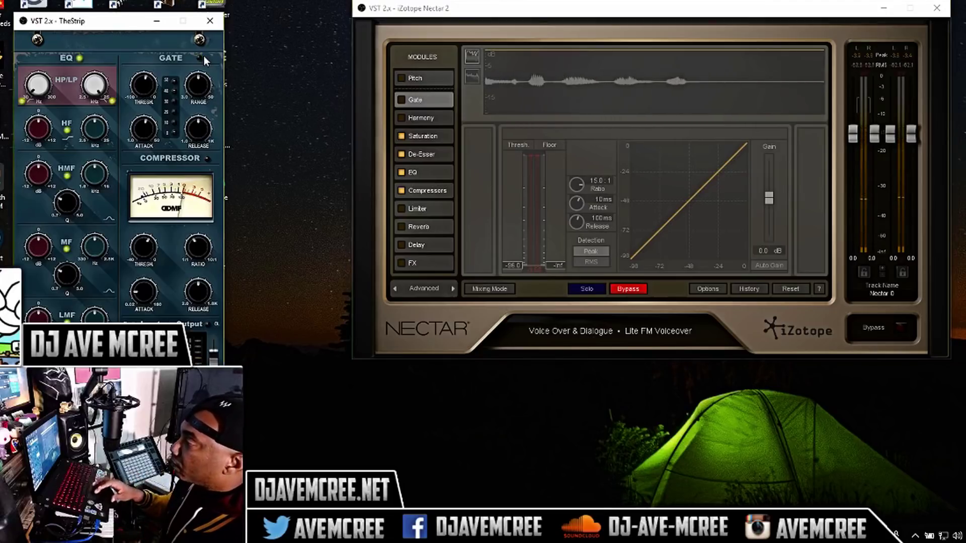
pyautogui.click(412, 99)
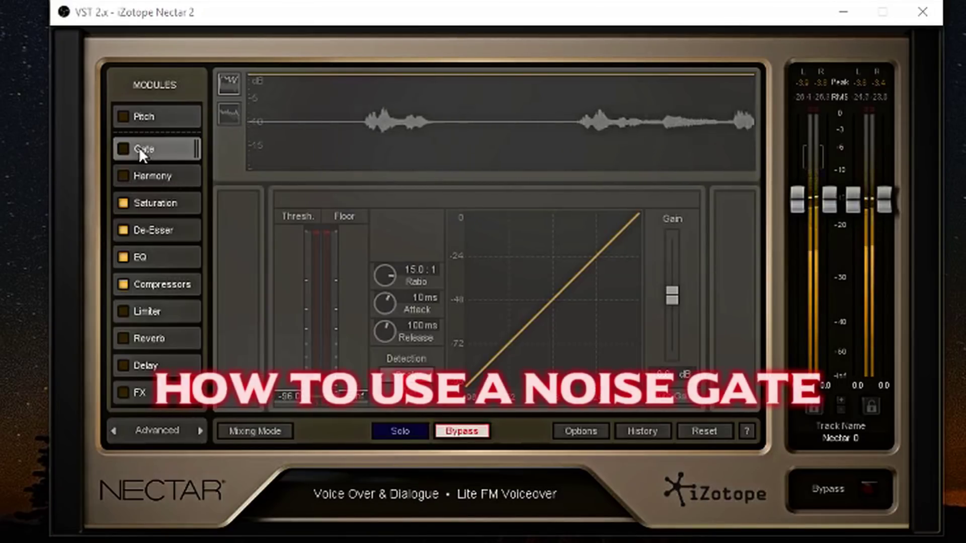
# - Enable the Gate module via its checkbox in the Modules list
pyautogui.click(125, 148)
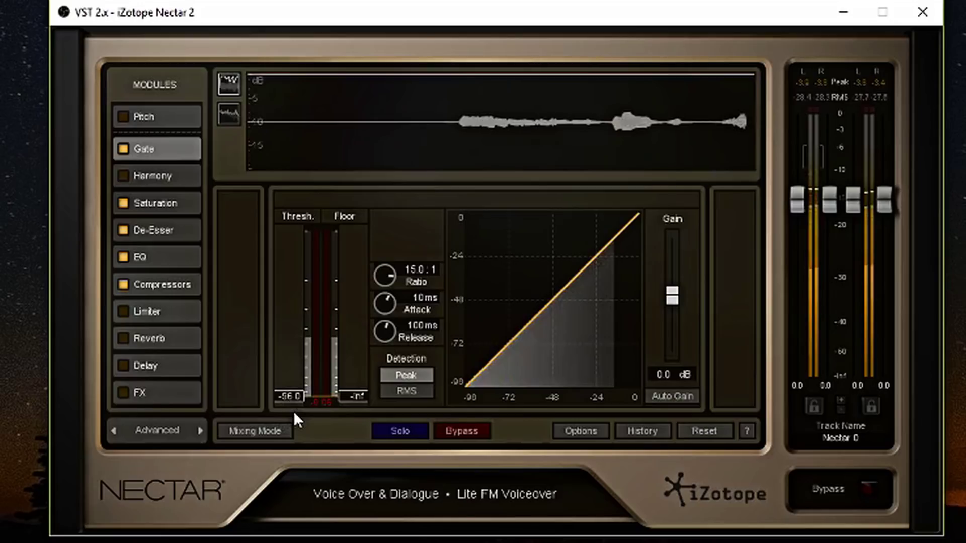
# - Set the gate threshold to -44.3 dB, try a raised floor and gentler ratios, ending at 15.0:1
pyautogui.hotkey('ctrl', 'z')
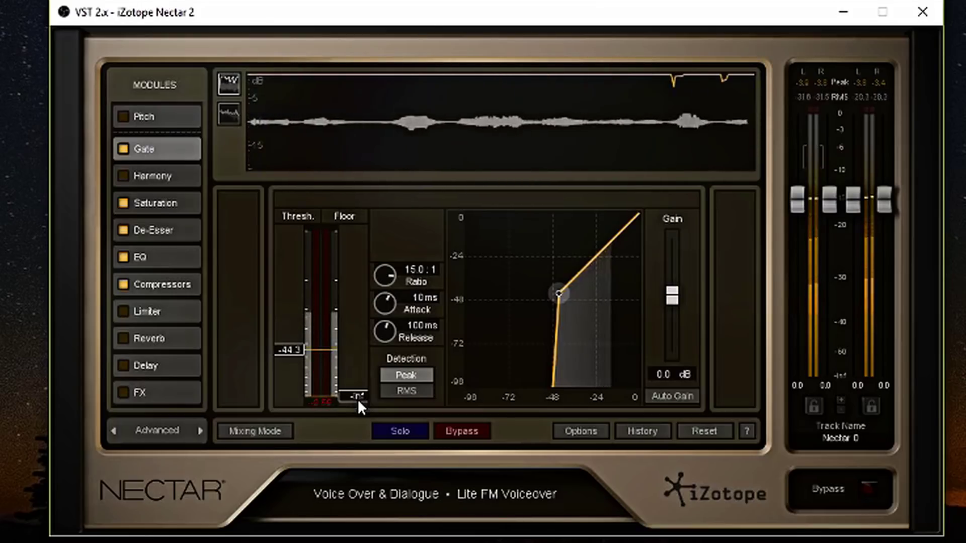
pyautogui.moveTo(357, 400); pyautogui.dragTo(363, 420)
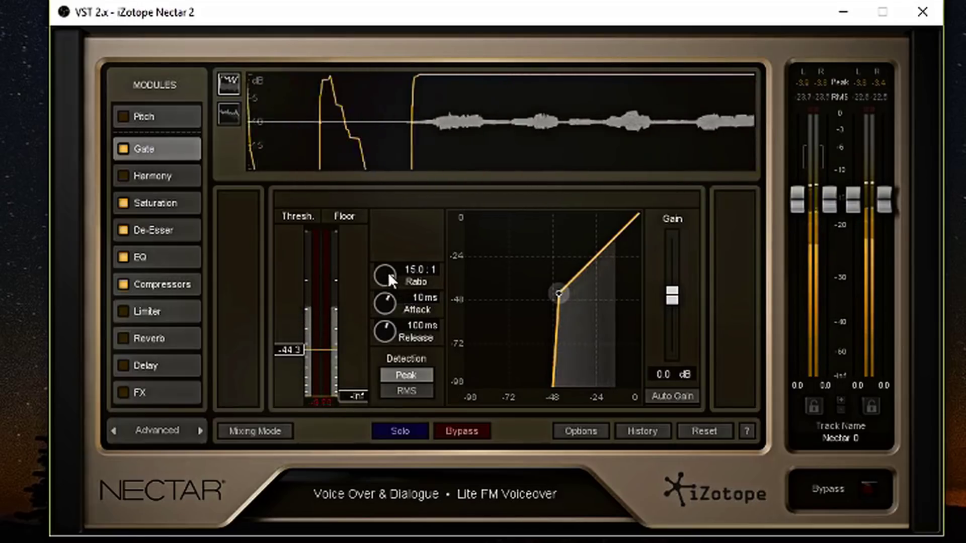
pyautogui.moveTo(387, 273)
pyautogui.mouseDown()
pyautogui.moveTo(396, 312)
pyautogui.moveTo(391, 282)
pyautogui.mouseUp()
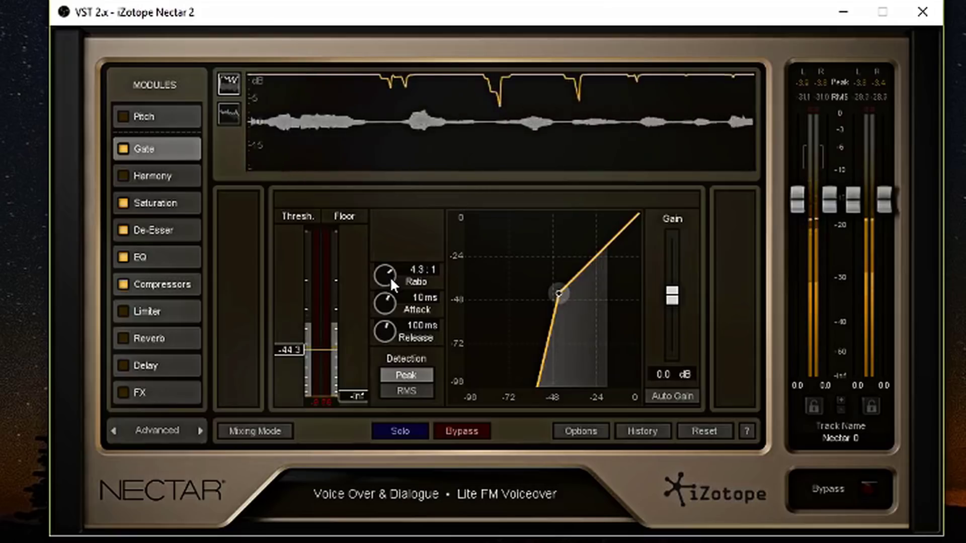
pyautogui.scroll(5, 390, 276)
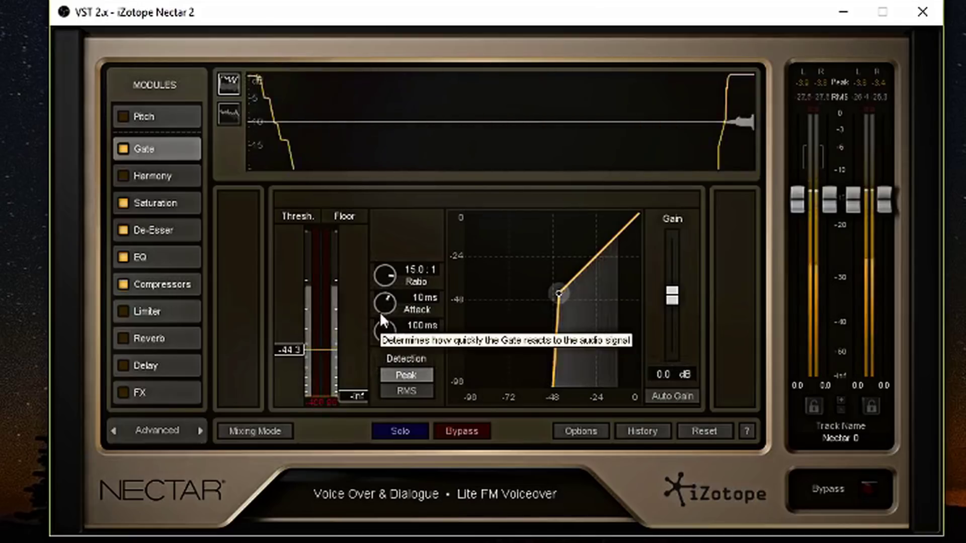
# - Experiment with gate attack and release, reset release to 100 ms, then show the Pitch module
pyautogui.scroll(-5, 385, 306)
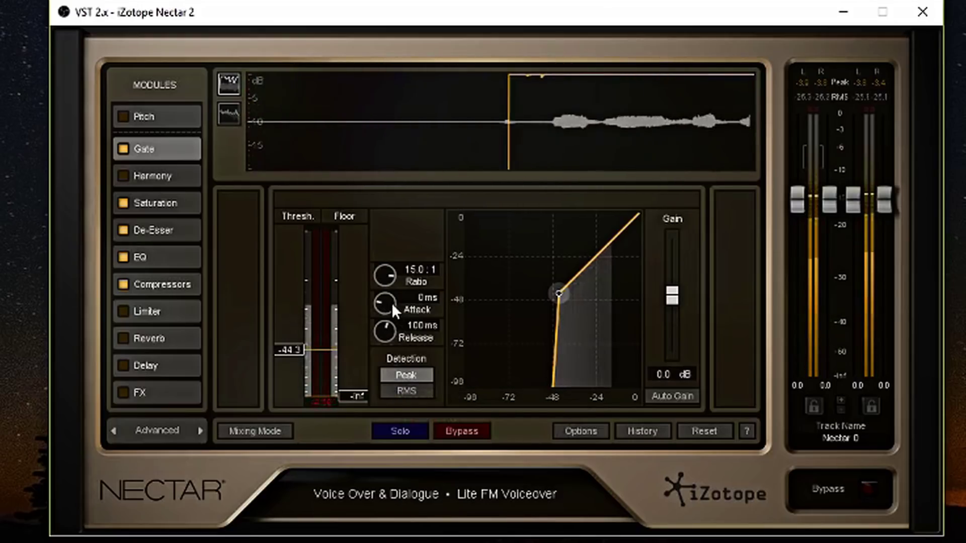
pyautogui.moveTo(391, 303); pyautogui.dragTo(387, 267)
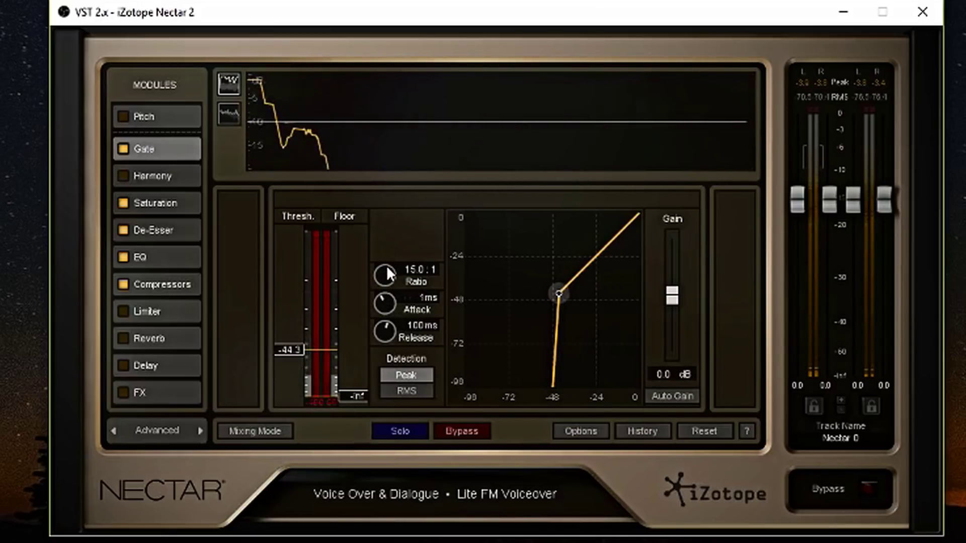
pyautogui.scroll(2, 392, 304)
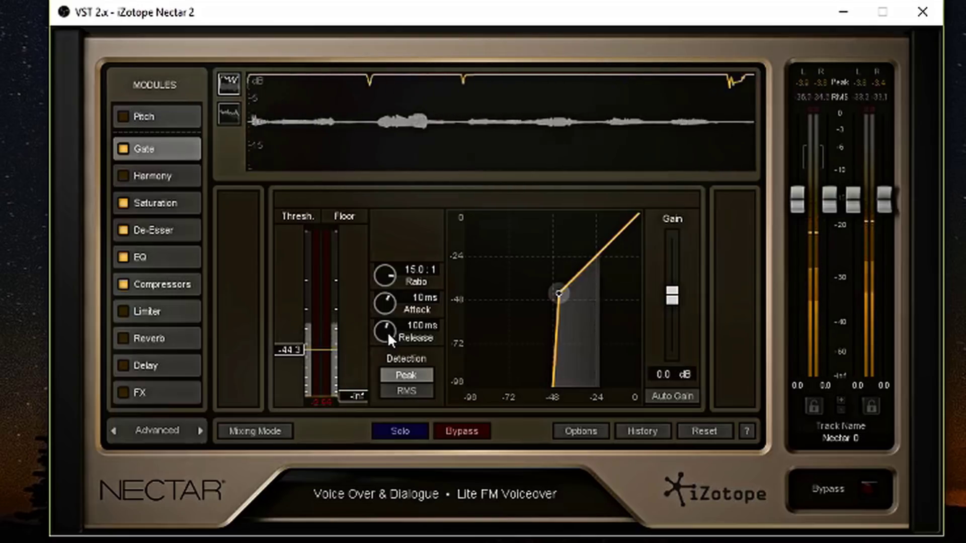
pyautogui.moveTo(387, 331); pyautogui.dragTo(386, 404)
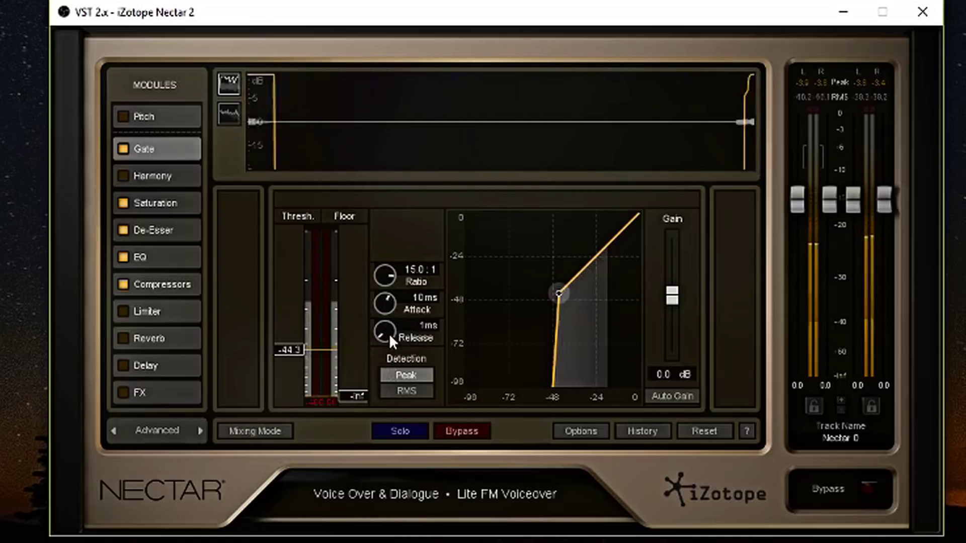
pyautogui.moveTo(389, 332); pyautogui.dragTo(388, 315)
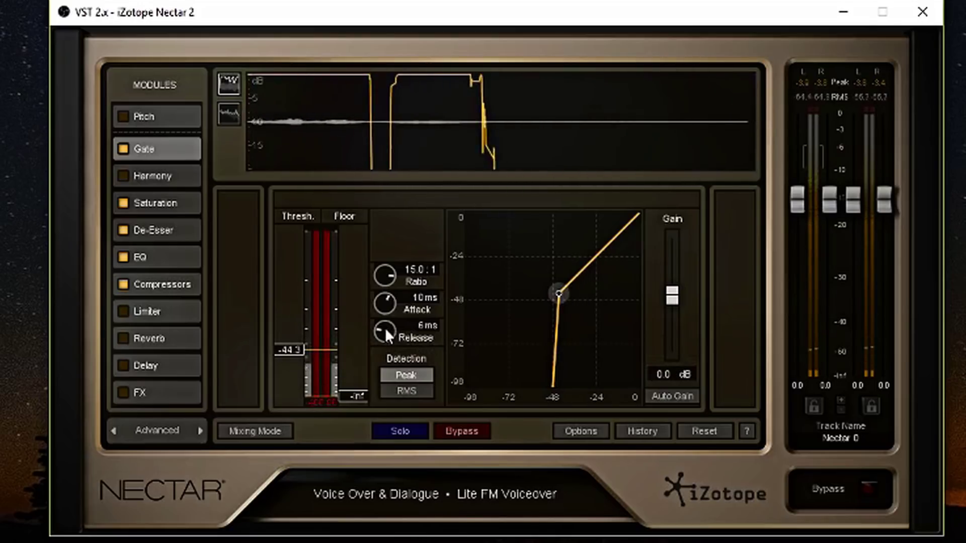
pyautogui.doubleClick(385, 328)
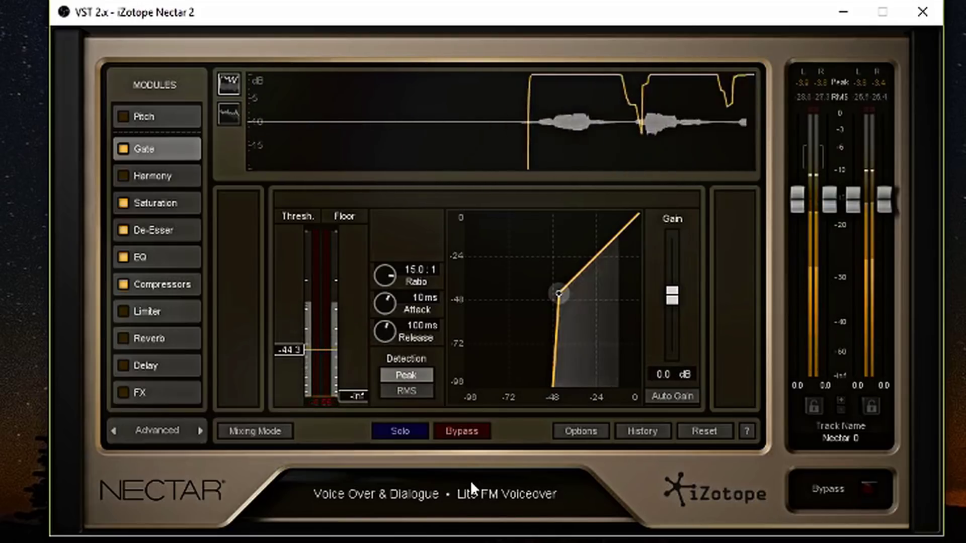
pyautogui.press('Up')
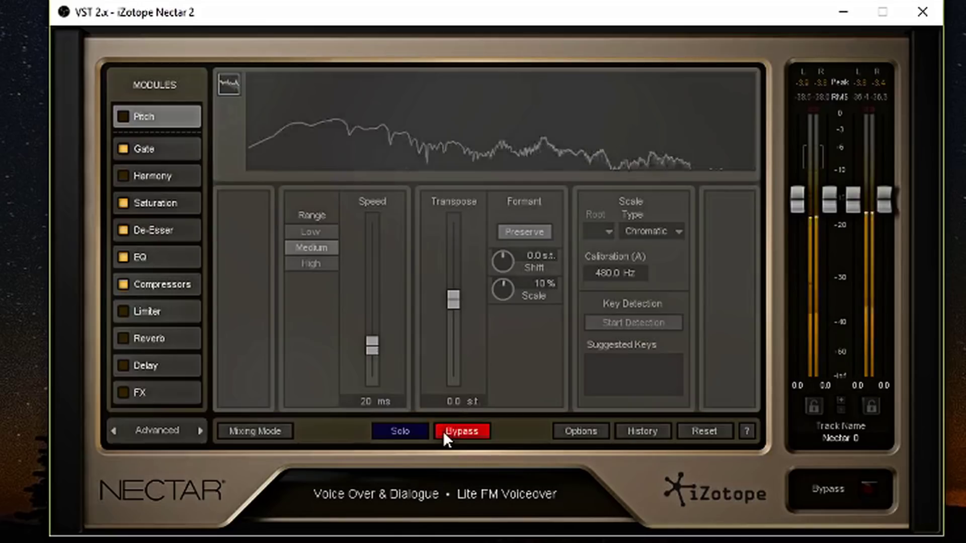
# - A/B pitch correction by toggling bypass, leaving it active at Medium range and 20 ms speed
pyautogui.click(444, 431)
pyautogui.click(442, 430)
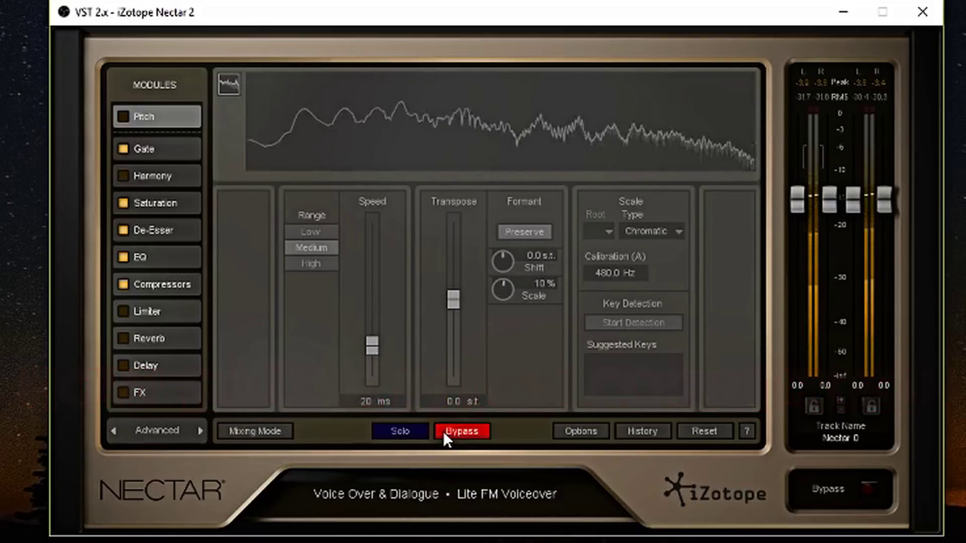
pyautogui.click(443, 434)
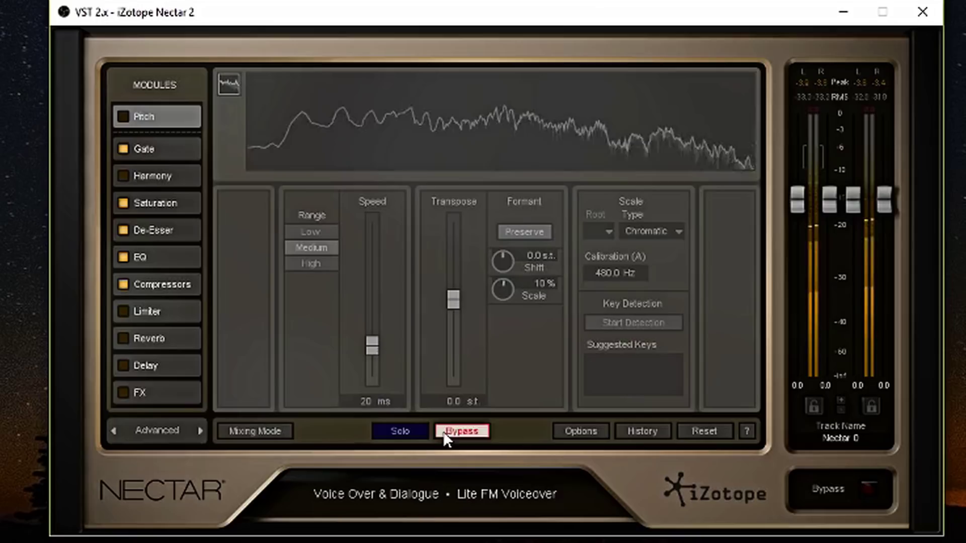
pyautogui.click(444, 432)
pyautogui.click(444, 432)
pyautogui.click(444, 433)
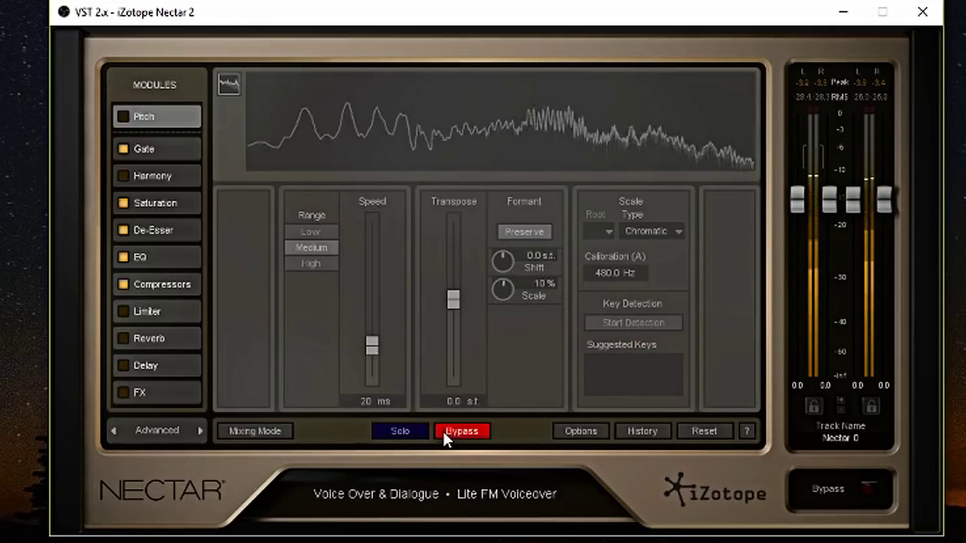
pyautogui.click(444, 432)
pyautogui.click(444, 433)
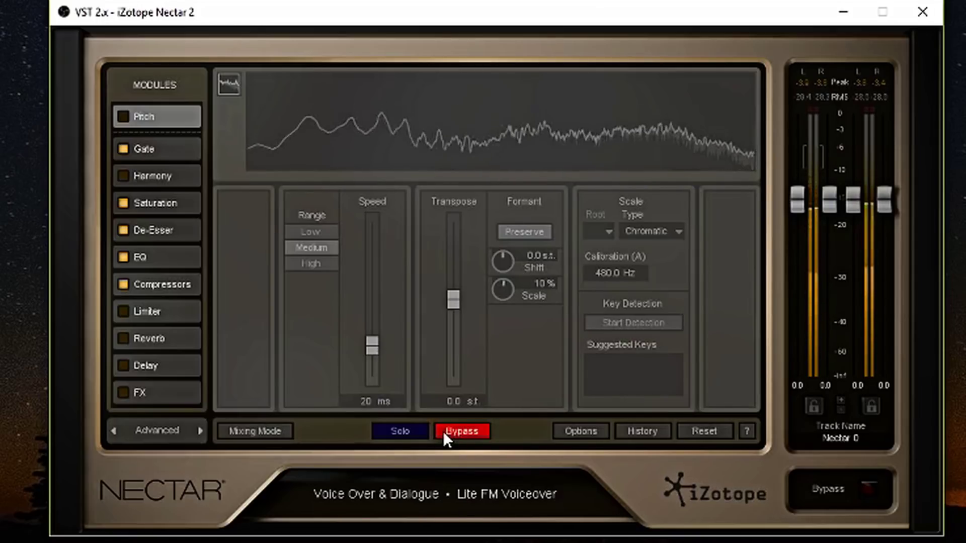
pyautogui.click(444, 432)
pyautogui.click(444, 432)
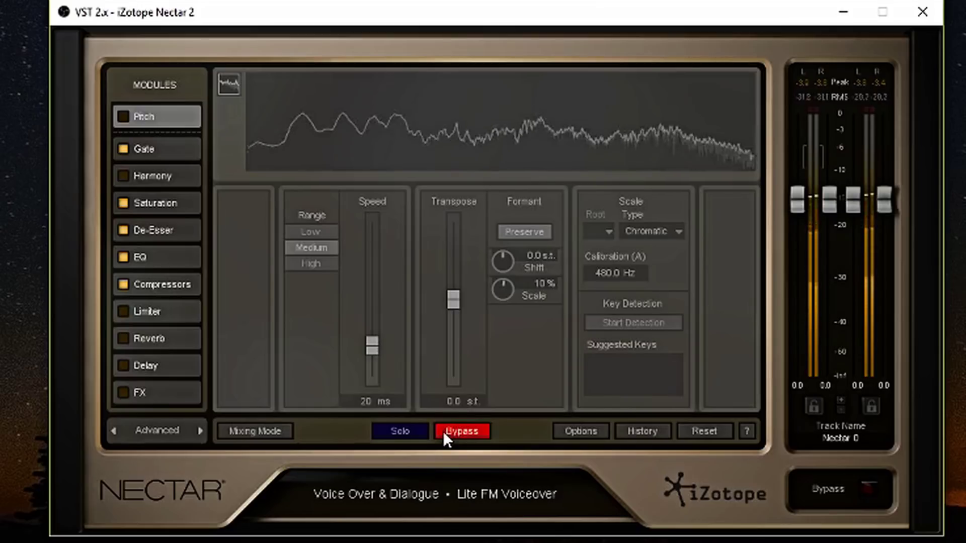
pyautogui.click(444, 435)
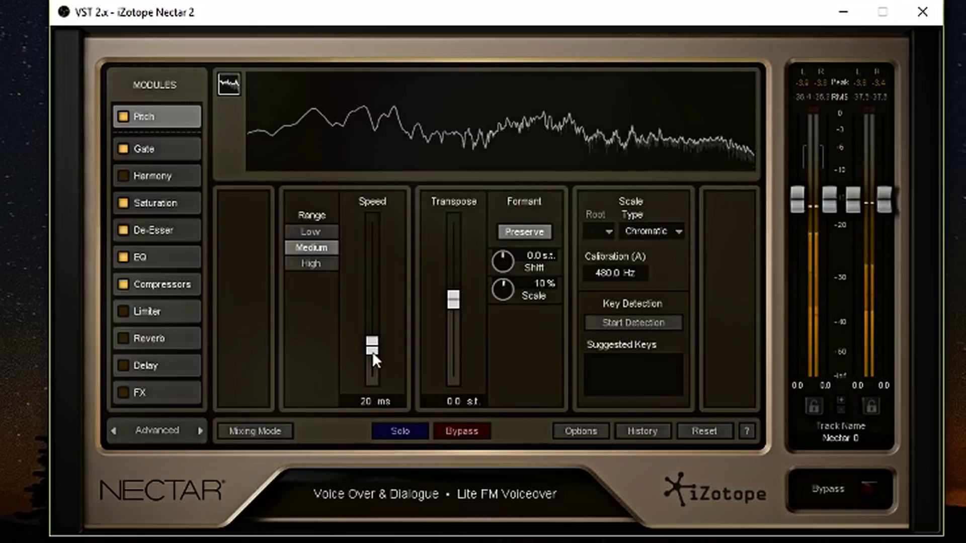
# - Sweep the pitch correction Speed up to 100 ms and back down to 0 ms
pyautogui.moveTo(372, 351); pyautogui.dragTo(373, 376)
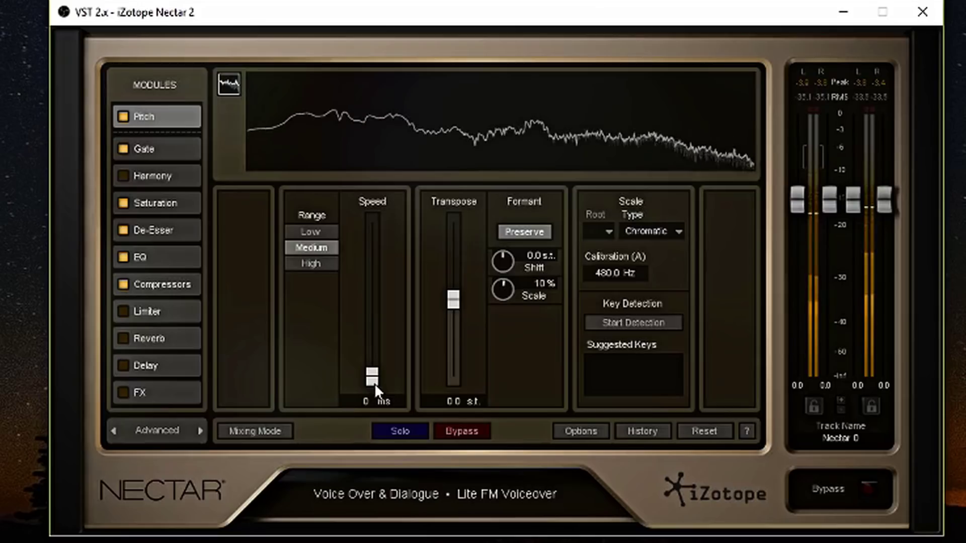
pyautogui.moveTo(374, 383); pyautogui.dragTo(375, 222)
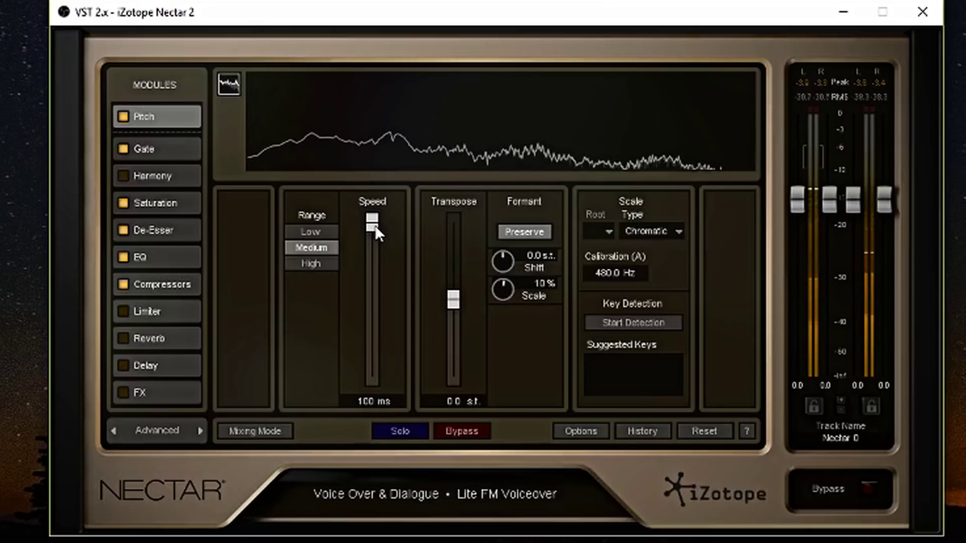
pyautogui.moveTo(376, 225); pyautogui.dragTo(372, 354)
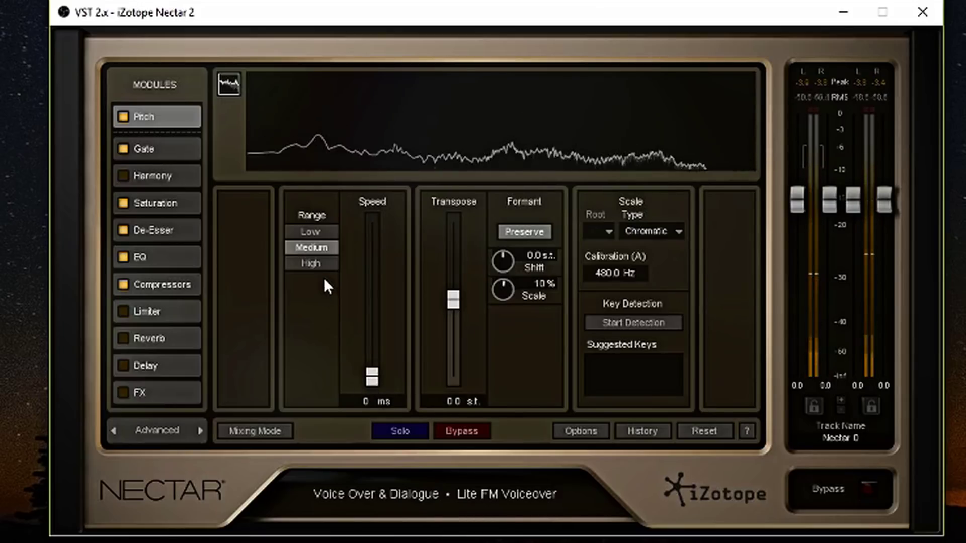
# - Try the Low and High pitch correction Range settings, ending on Low
pyautogui.click(321, 233)
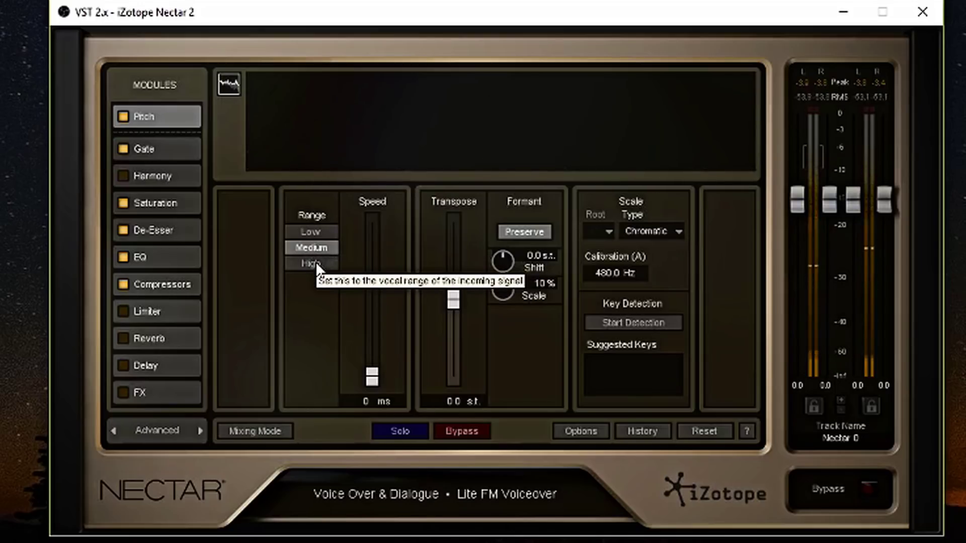
pyautogui.click(315, 261)
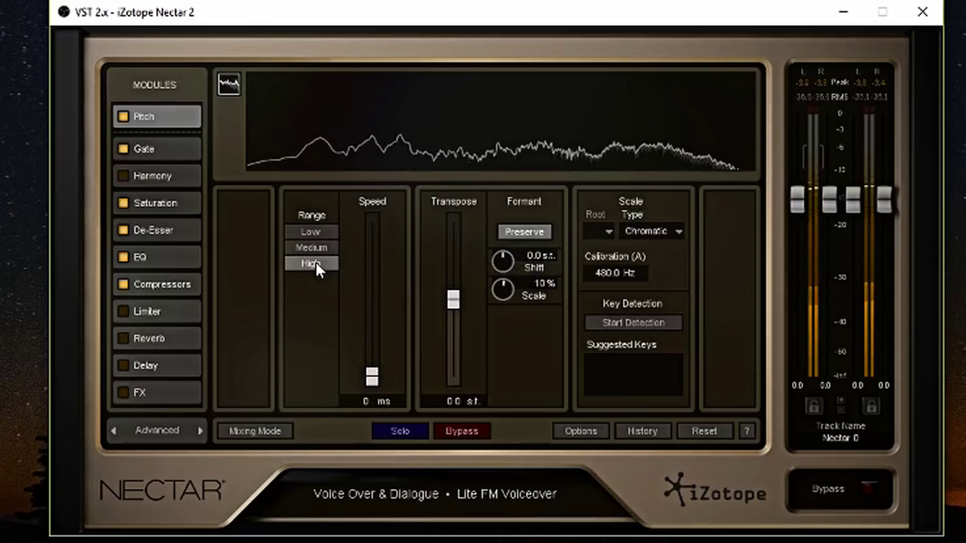
pyautogui.click(314, 232)
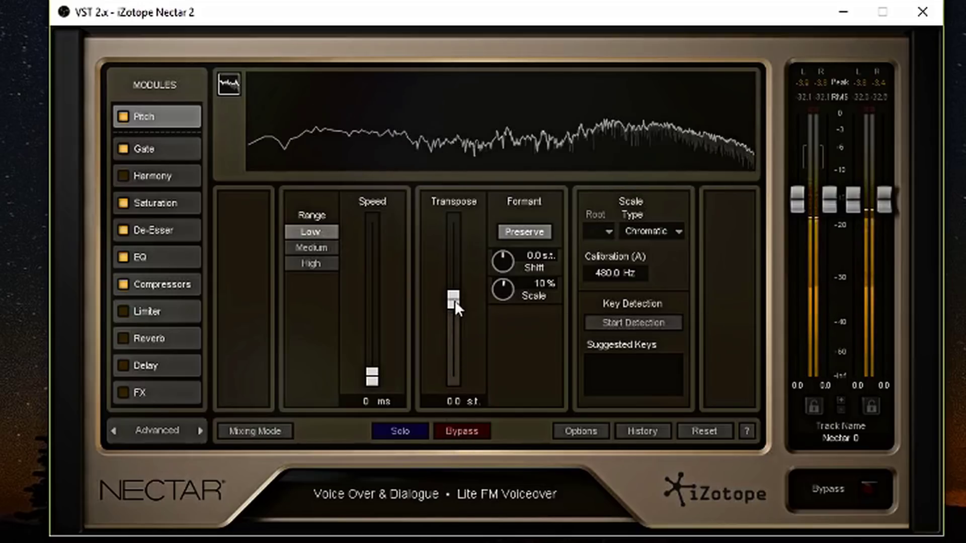
pyautogui.moveTo(454, 301); pyautogui.dragTo(463, 334)
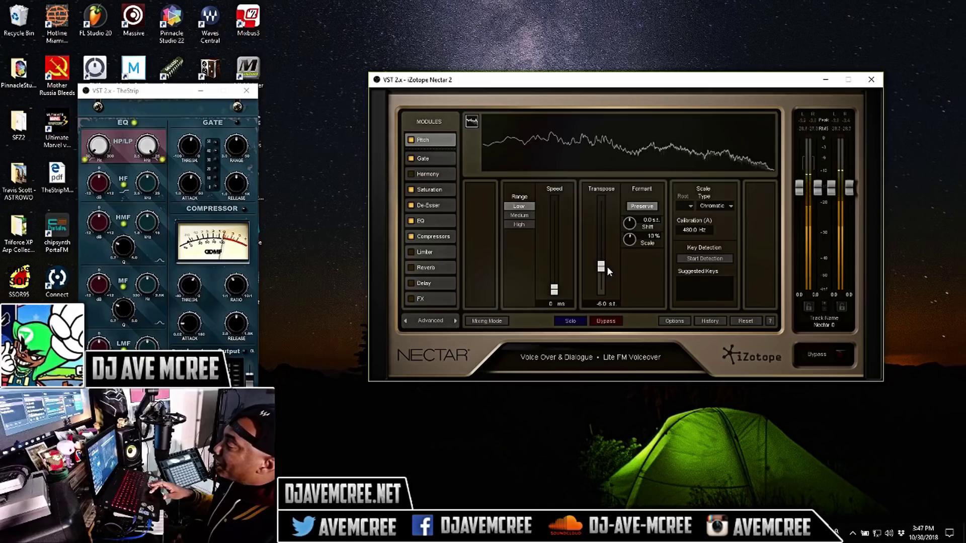
pyautogui.moveTo(607, 278); pyautogui.dragTo(604, 297)
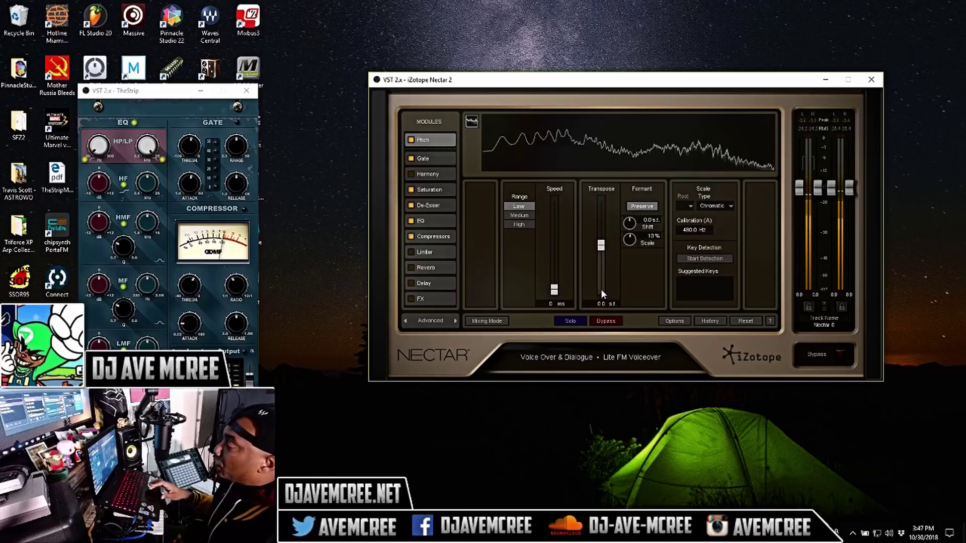
pyautogui.keyDown('ctrl'); pyautogui.click(601, 290); pyautogui.keyUp('ctrl')
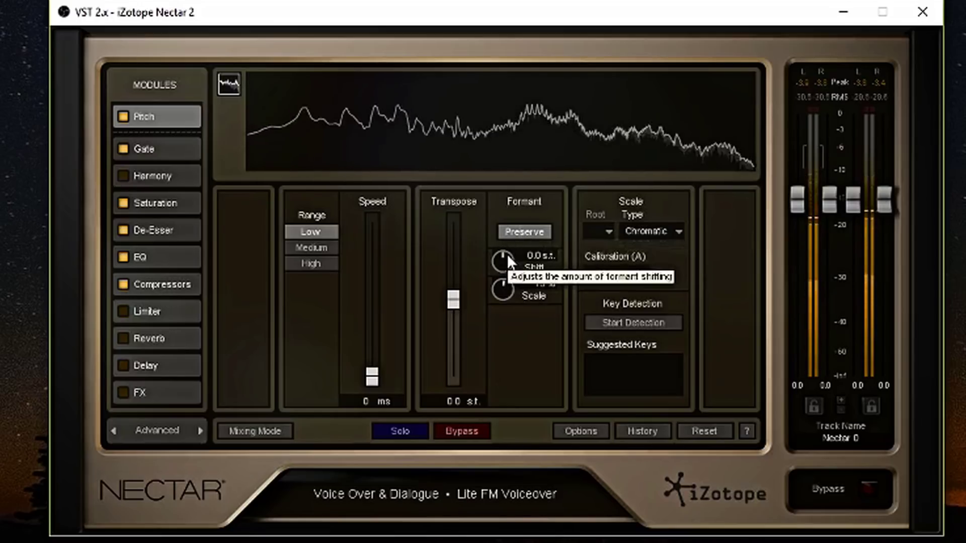
# - Sweep formant Shift down and reset it to 0.0, set Scale to 40%, and turn Preserve off
pyautogui.moveTo(506, 254); pyautogui.dragTo(491, 231)
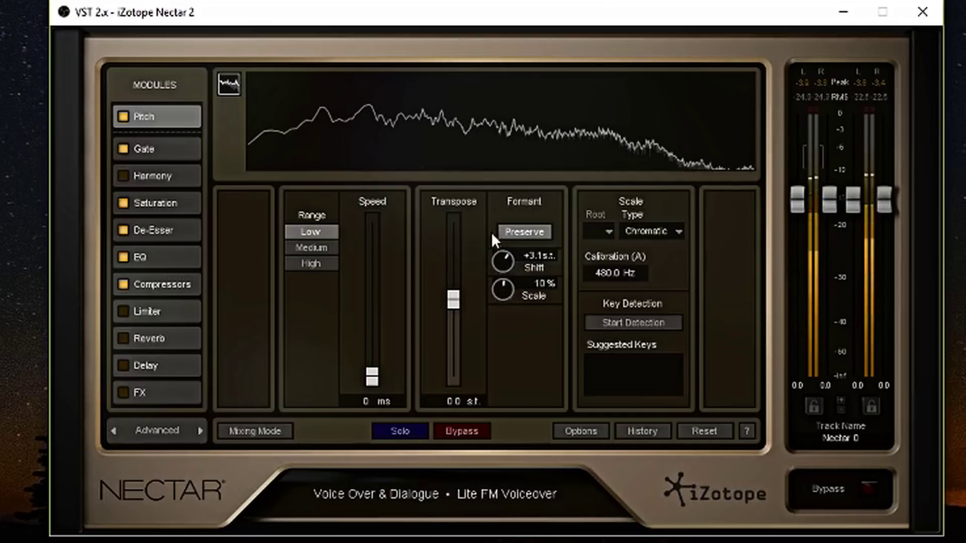
pyautogui.keyDown('ctrl'); pyautogui.click(504, 259); pyautogui.keyUp('ctrl')
pyautogui.moveTo(503, 283); pyautogui.dragTo(498, 221)
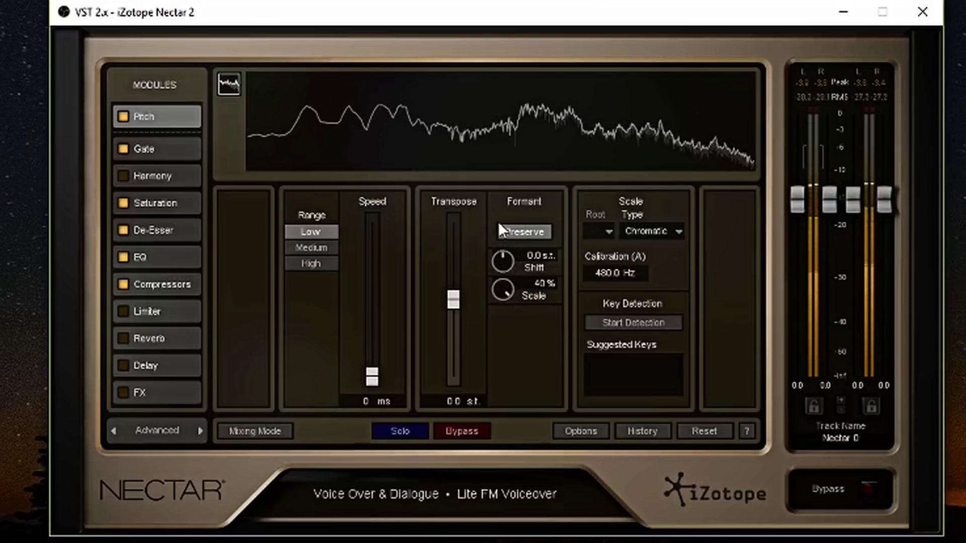
pyautogui.moveTo(505, 261); pyautogui.dragTo(515, 243)
pyautogui.click(524, 229)
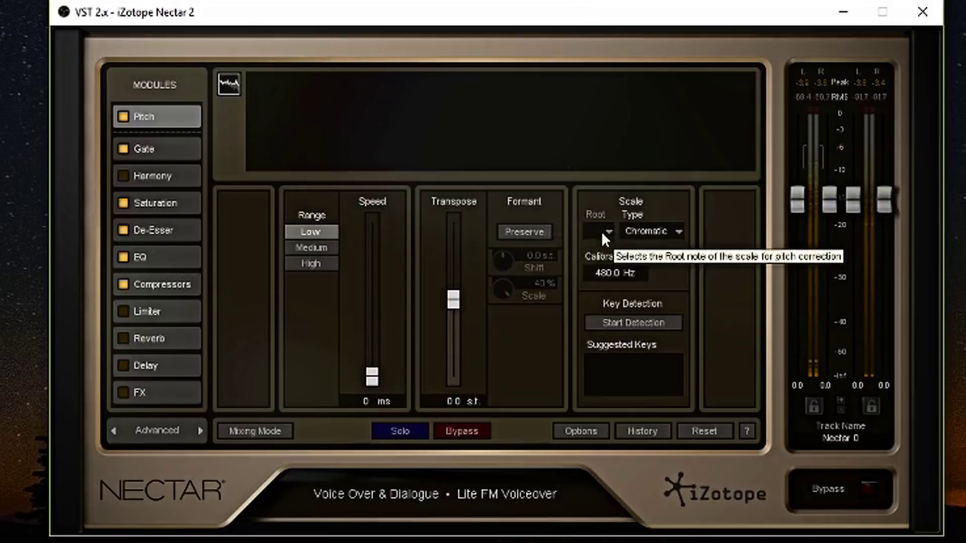
# - Set the pitch correction scale type to Major with root note B, trying C first
pyautogui.click(659, 236)
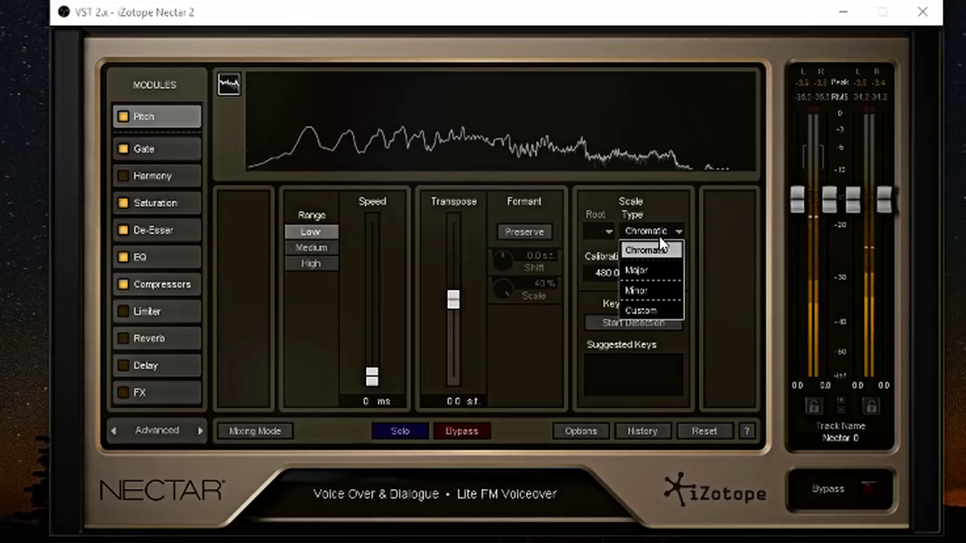
pyautogui.click(653, 269)
pyautogui.click(610, 230)
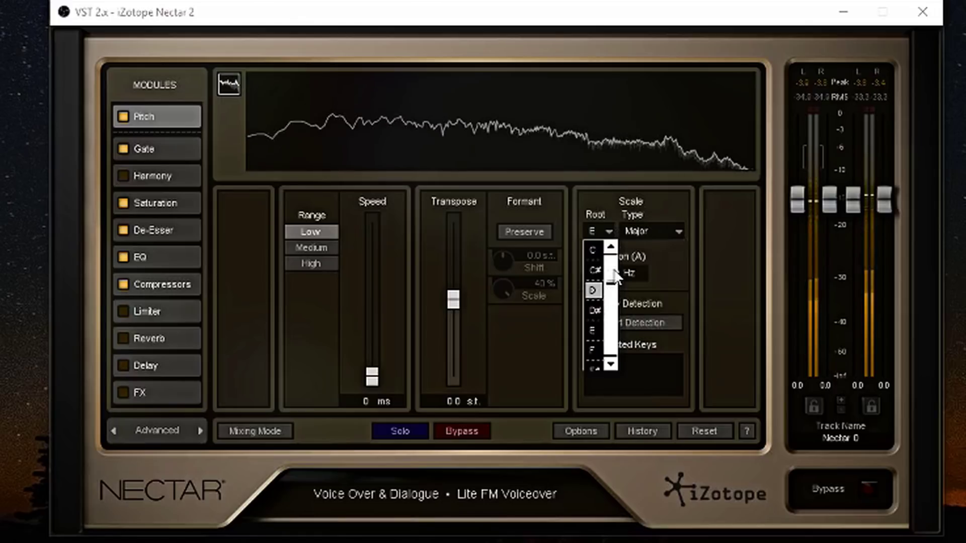
pyautogui.click(593, 250)
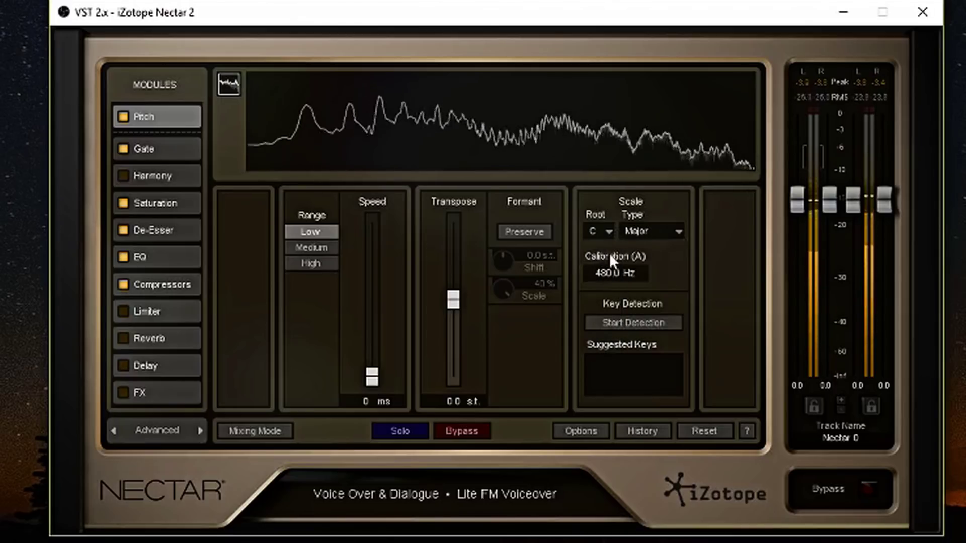
pyautogui.click(608, 235)
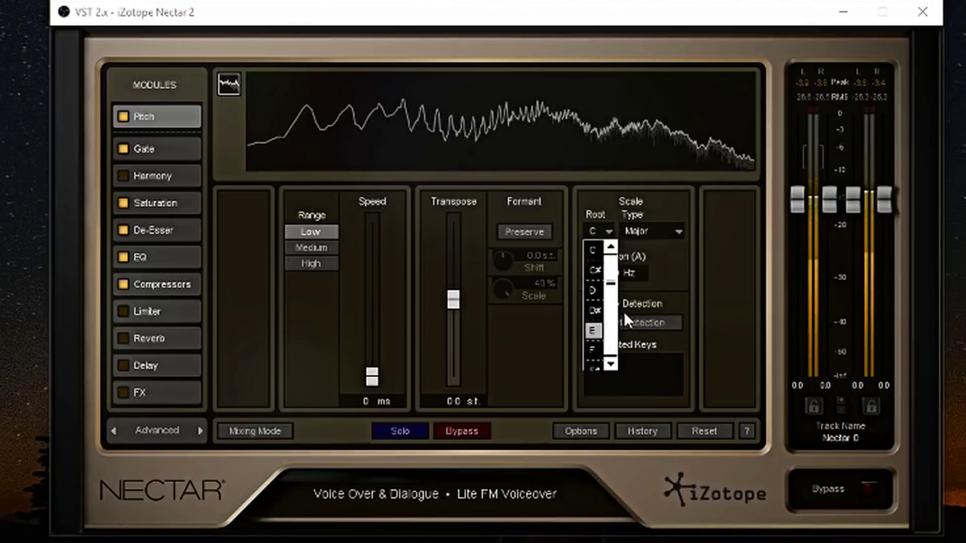
pyautogui.scroll(-2, 614, 322)
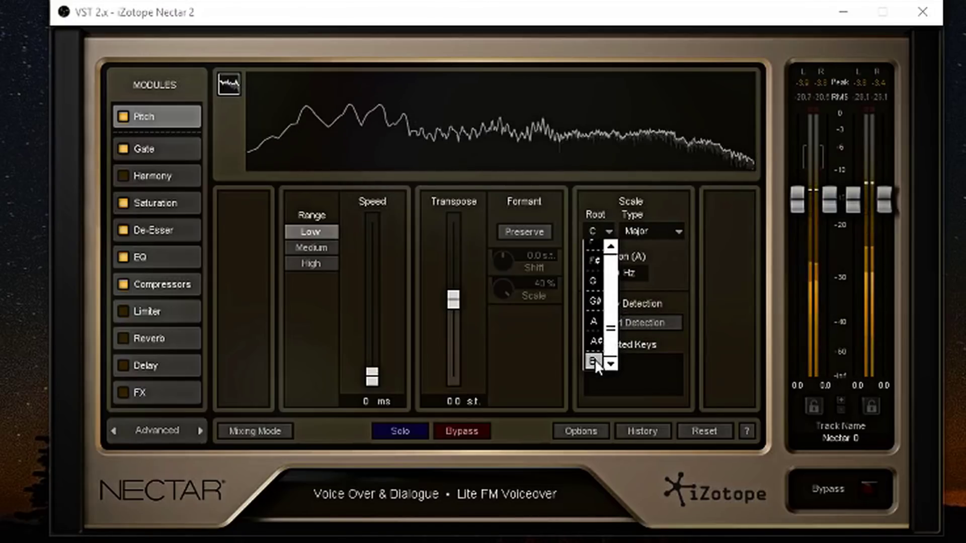
pyautogui.click(595, 359)
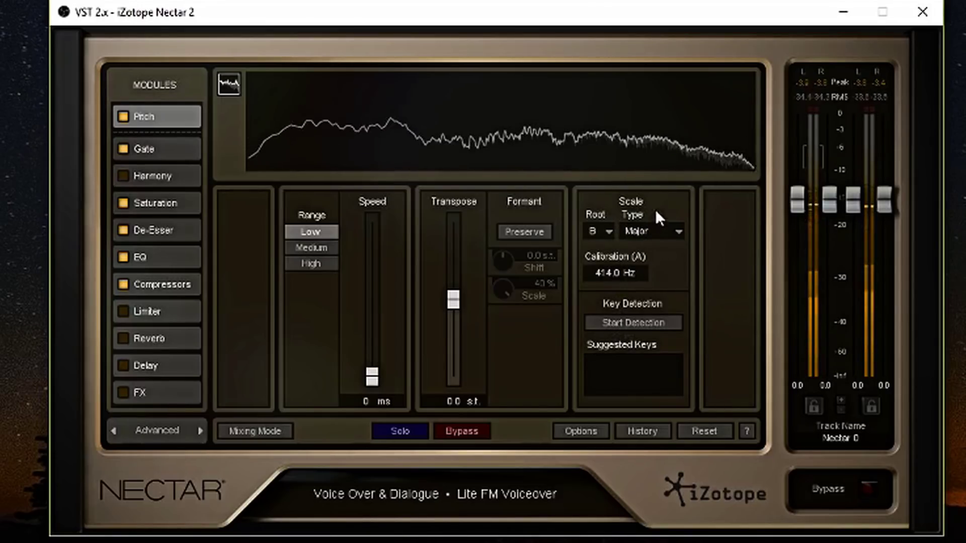
# - Run key detection, which suggests G# Minor, G Minor and E Major, then disable Pitch correction
pyautogui.click(635, 321)
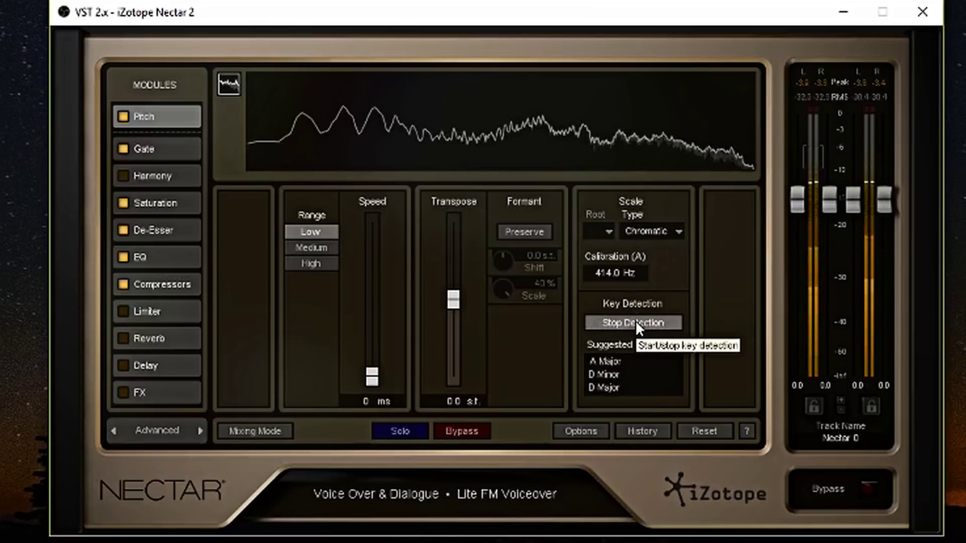
pyautogui.click(460, 431)
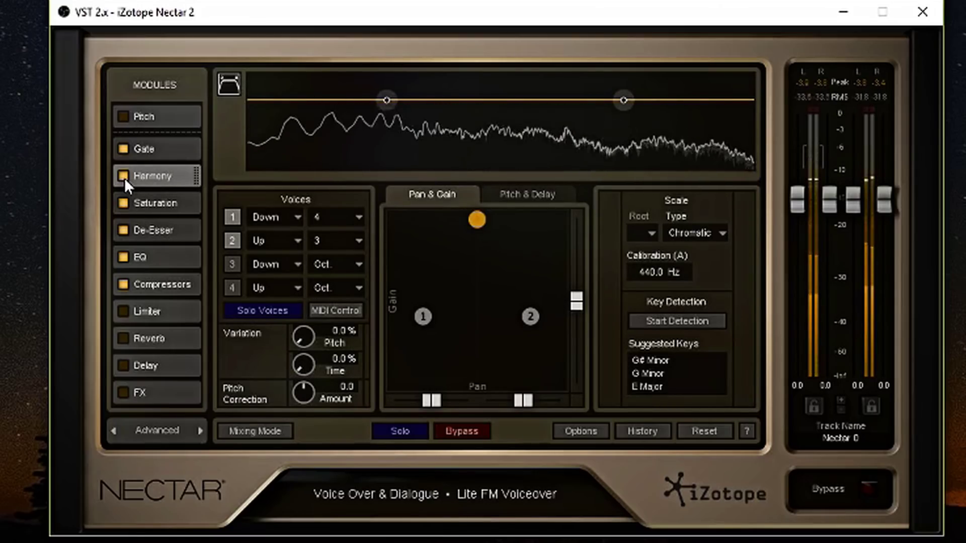
# - Disable Harmony, audition the De-Esser's Ess Only, and lower its threshold to about -8.4
pyautogui.click(124, 177)
pyautogui.click(144, 231)
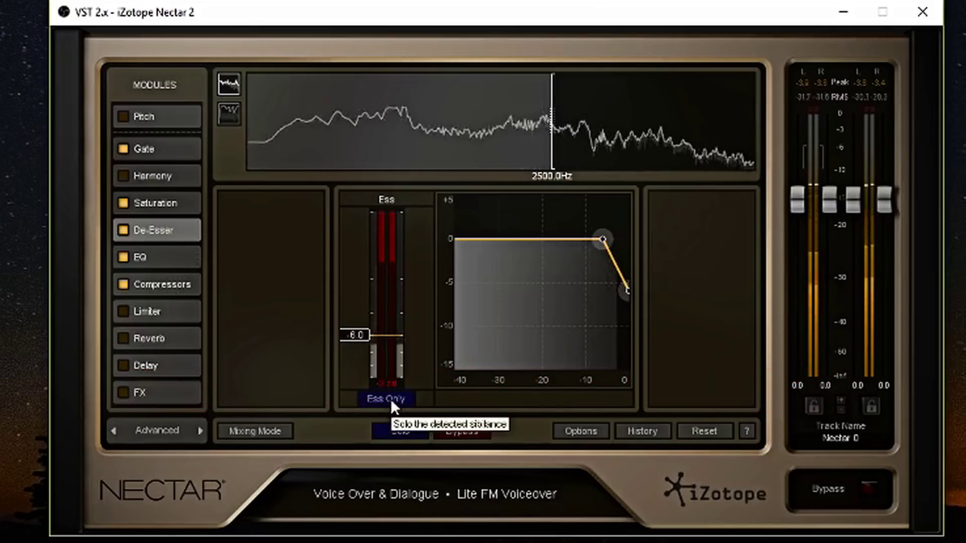
pyautogui.click(386, 399)
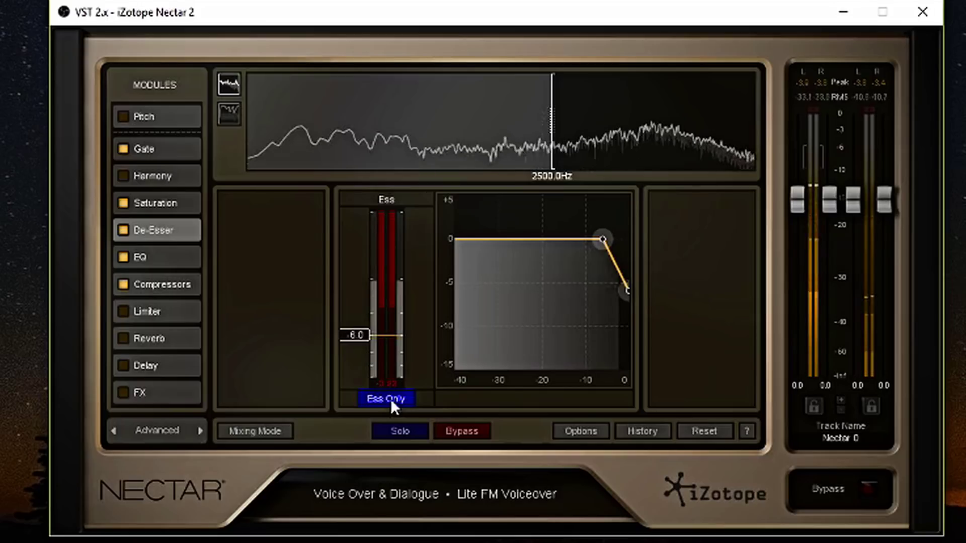
pyautogui.click(391, 398)
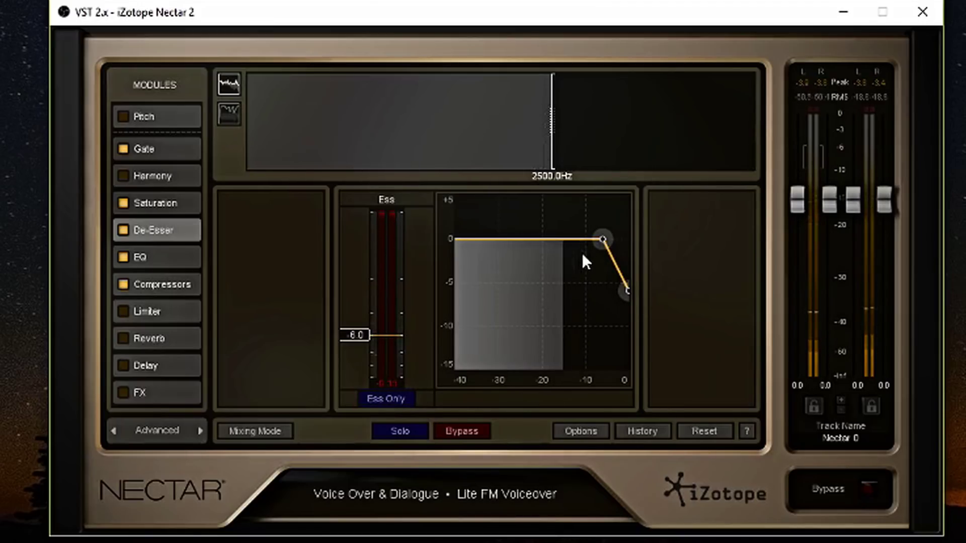
pyautogui.moveTo(602, 239)
pyautogui.mouseDown()
pyautogui.moveTo(560, 251)
pyautogui.moveTo(627, 239)
pyautogui.moveTo(589, 250)
pyautogui.mouseUp()
# - Inspect the EQ curve, then view Compressor 1 at -5.0 threshold and 2.5:1 ratio
pyautogui.click(178, 262)
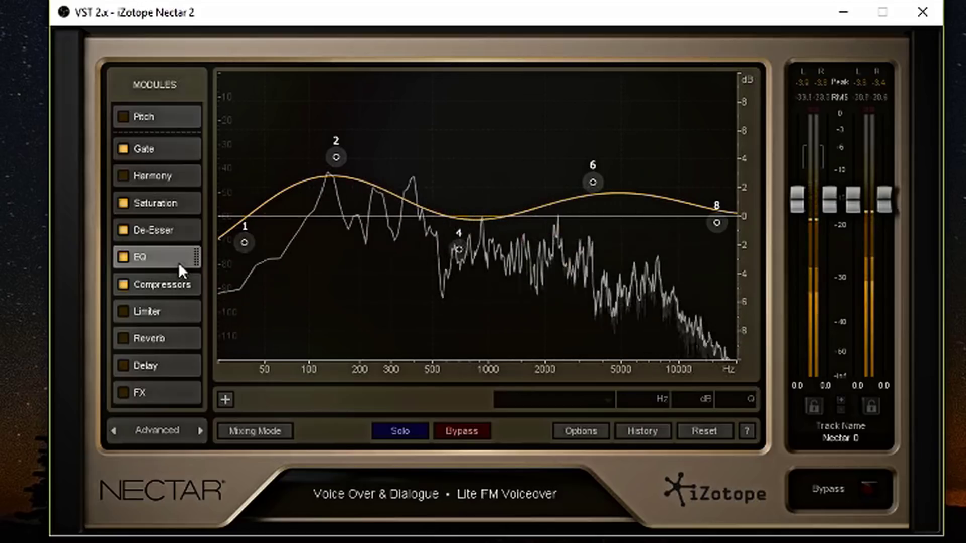
pyautogui.click(170, 286)
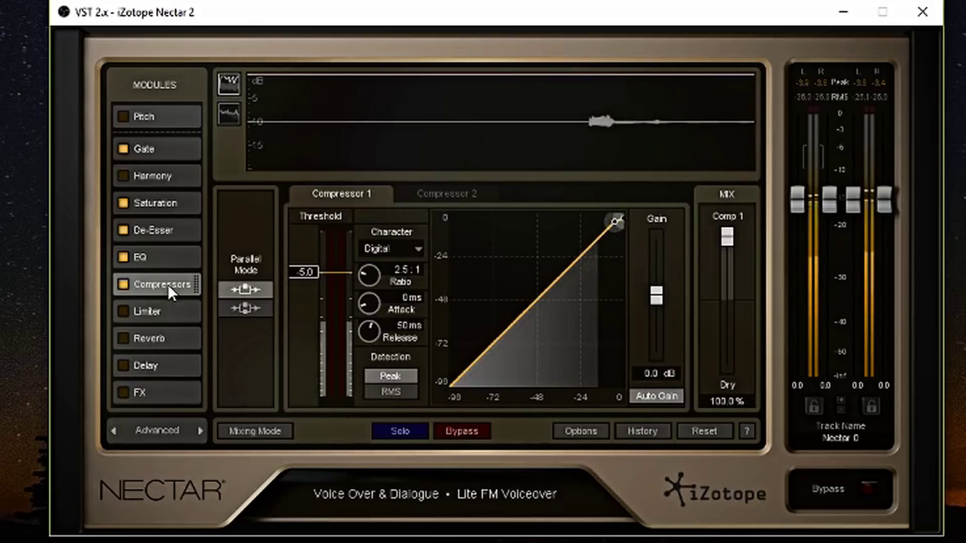